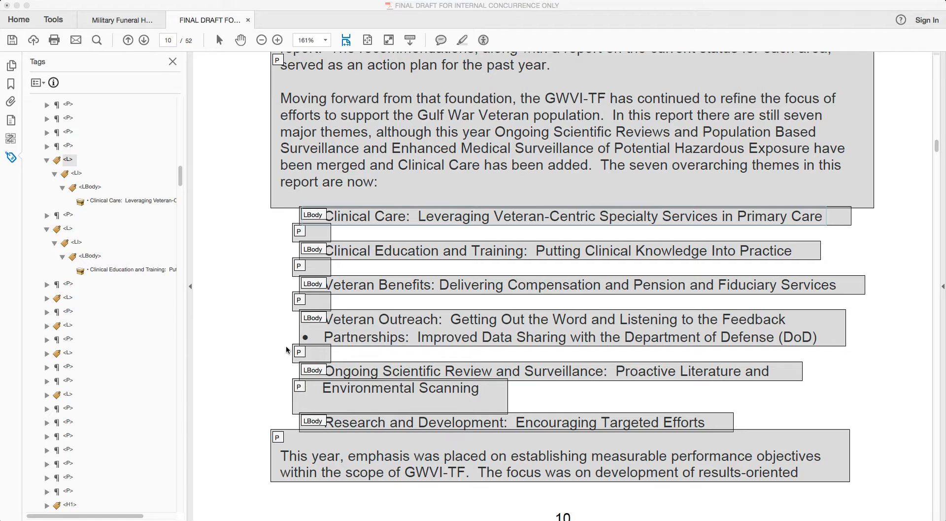
Mark the blank paragraph regions between the bulleted theme items on page 10 as background
{"action": "left_click", "coordinate": [254, 324]}
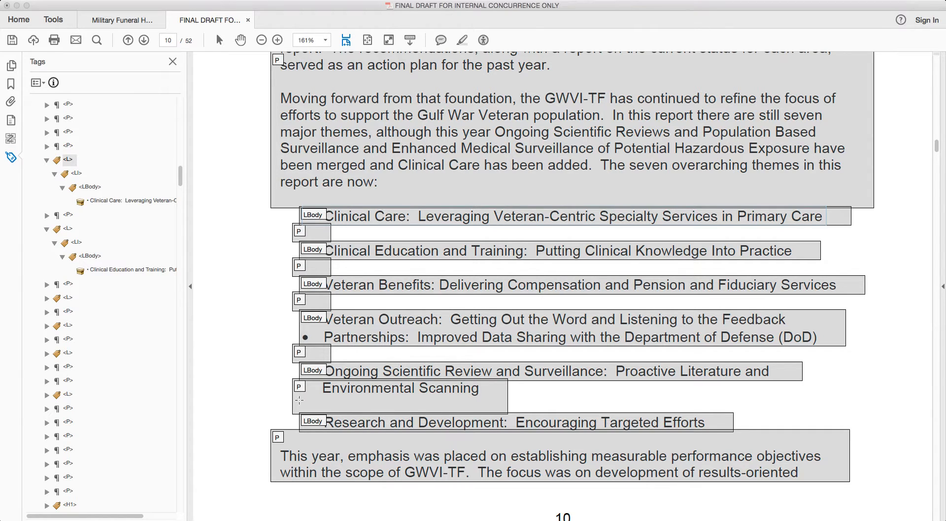
{"action": "left_click", "coordinate": [297, 231]}
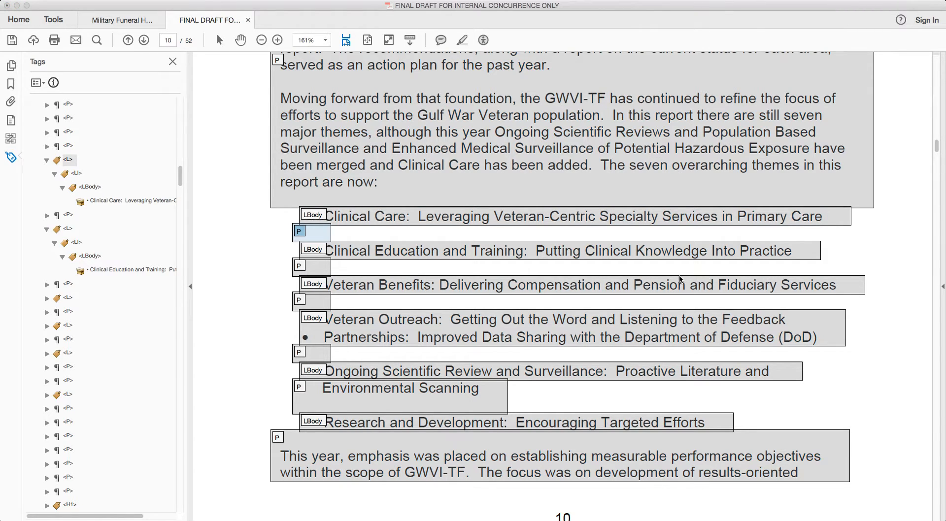
{"action": "left_click", "coordinate": [651, 275]}
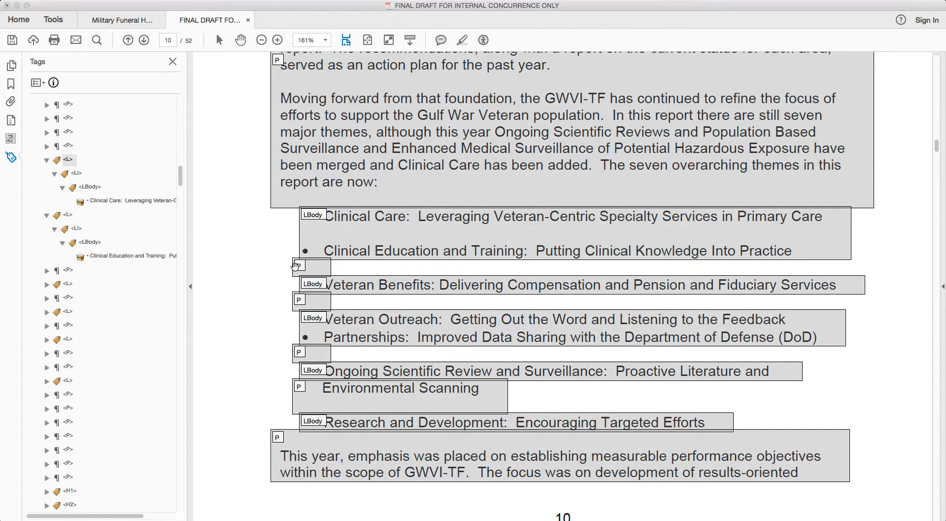
{"action": "left_click", "coordinate": [299, 266]}
{"action": "left_click", "coordinate": [629, 271]}
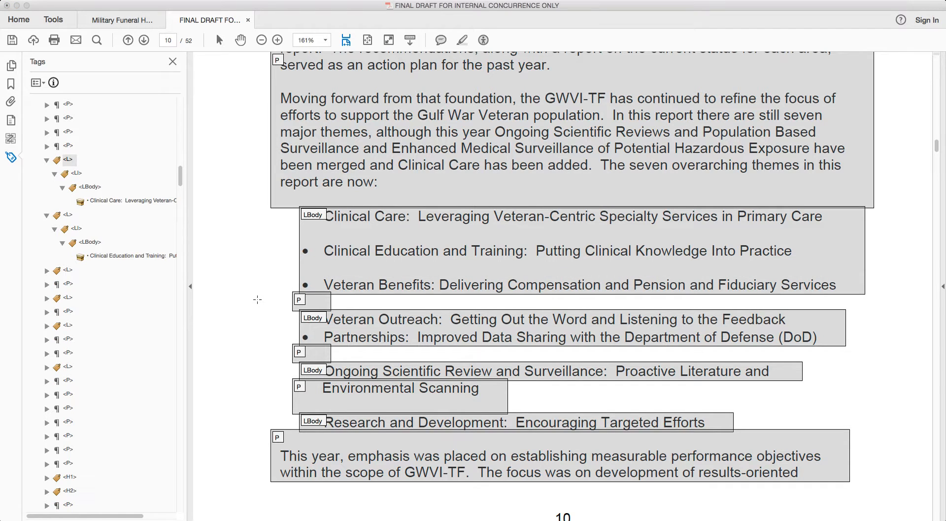
{"action": "left_click", "coordinate": [298, 301]}
{"action": "left_click", "coordinate": [611, 272]}
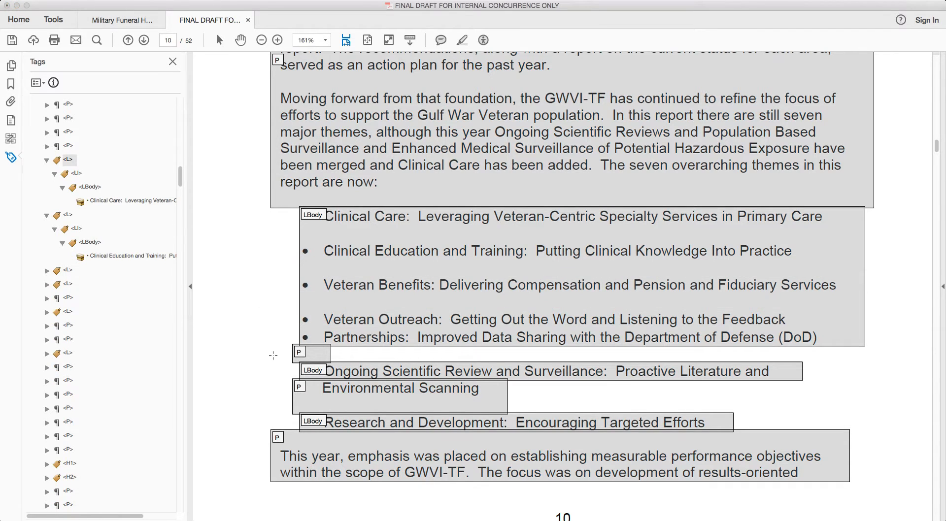
{"action": "left_click", "coordinate": [299, 353]}
{"action": "left_click", "coordinate": [616, 277]}
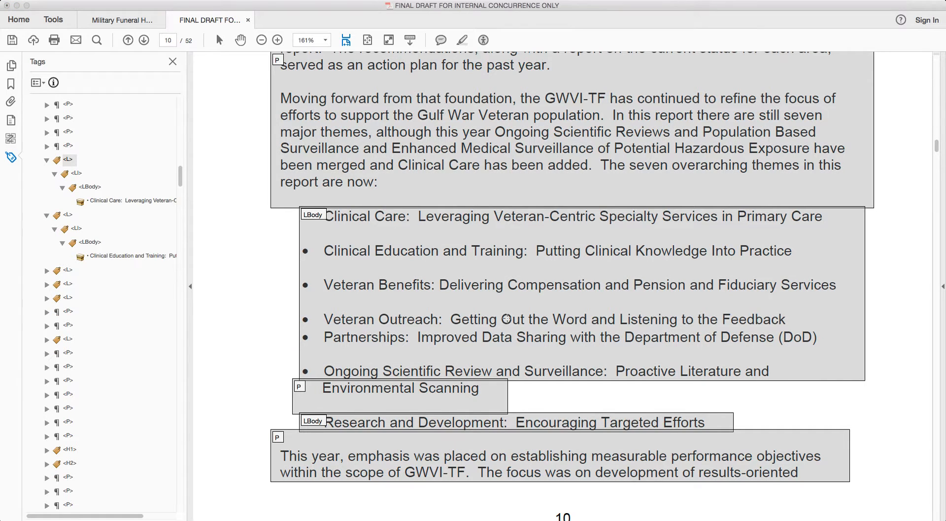
Mark the "Environmental Scanning" paragraph region and the remaining LBody list regions on page 10 as background
{"action": "left_click", "coordinate": [298, 388]}
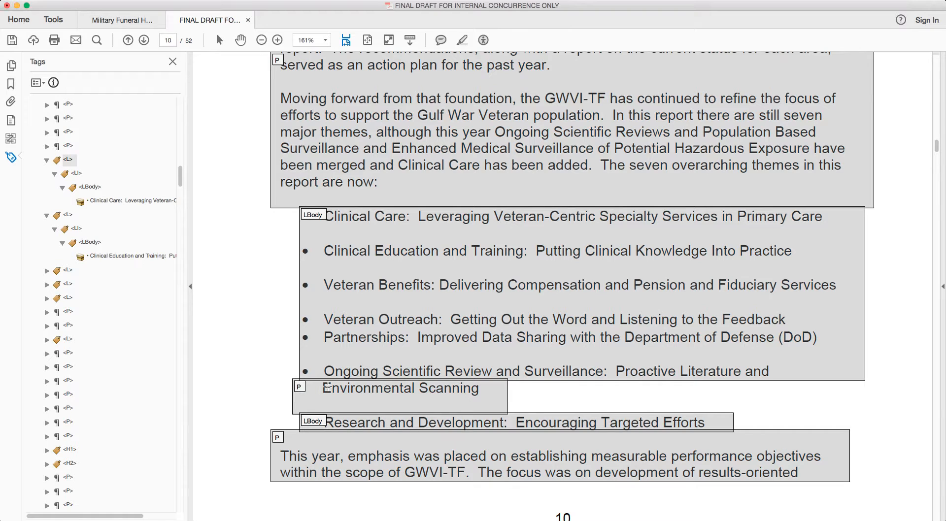
{"action": "left_click", "coordinate": [641, 277]}
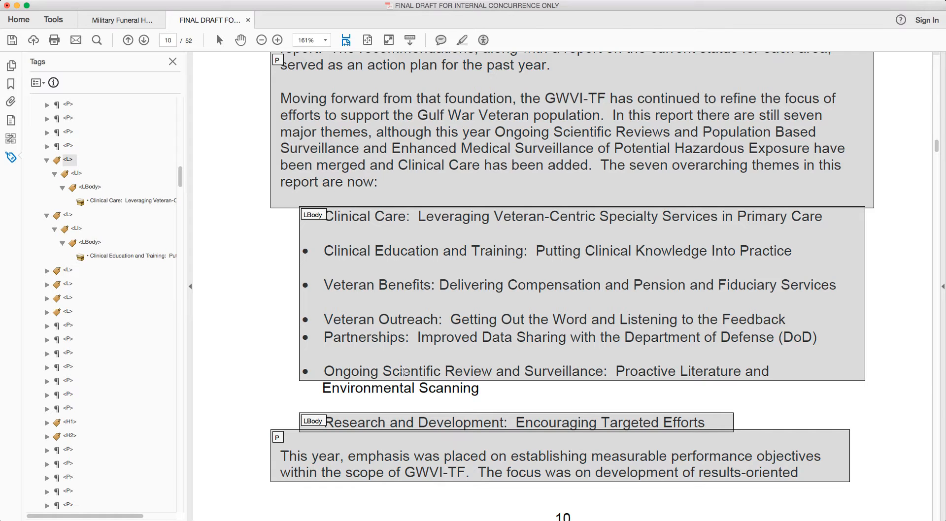
{"action": "scroll", "coordinate": [477, 360], "scroll_direction": "down", "scroll_amount": 1}
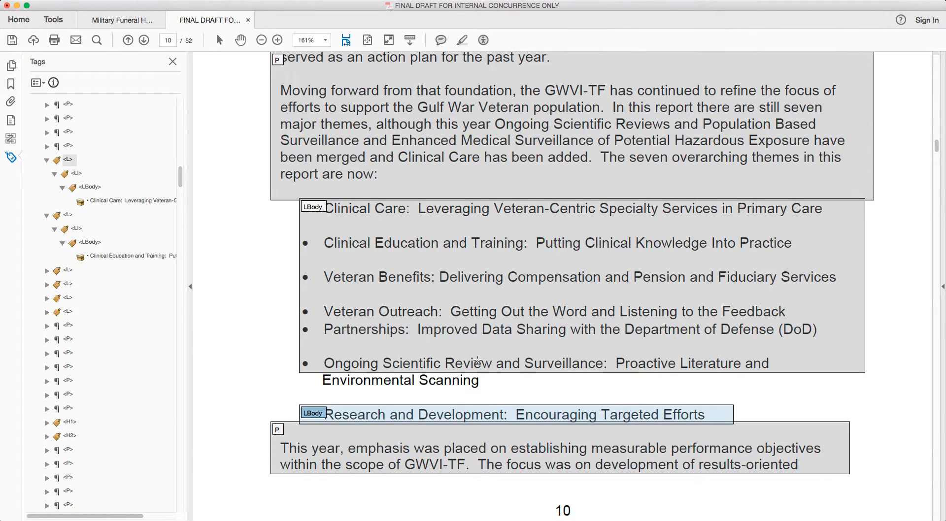
{"action": "scroll", "coordinate": [483, 345], "scroll_direction": "down", "scroll_amount": 2}
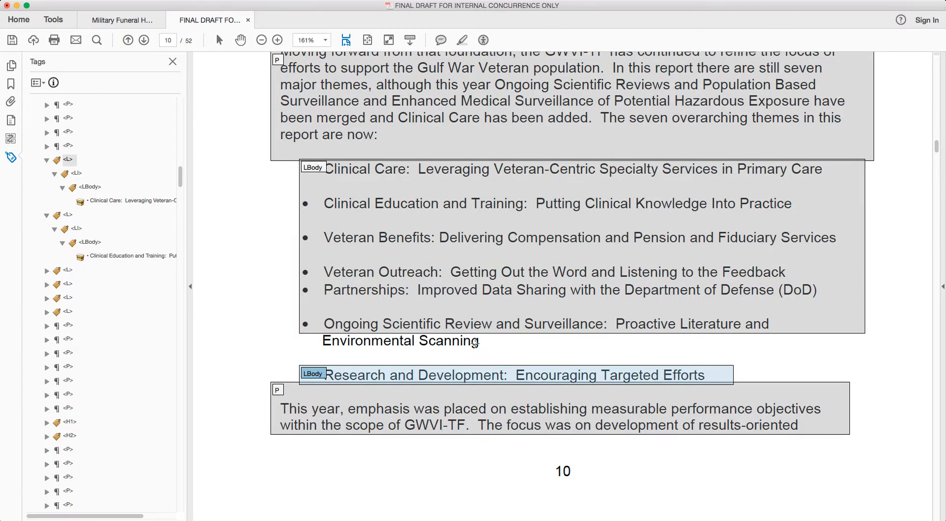
{"action": "scroll", "coordinate": [472, 343], "scroll_direction": "up", "scroll_amount": 3}
{"action": "scroll", "coordinate": [472, 343], "scroll_direction": "down", "scroll_amount": 2}
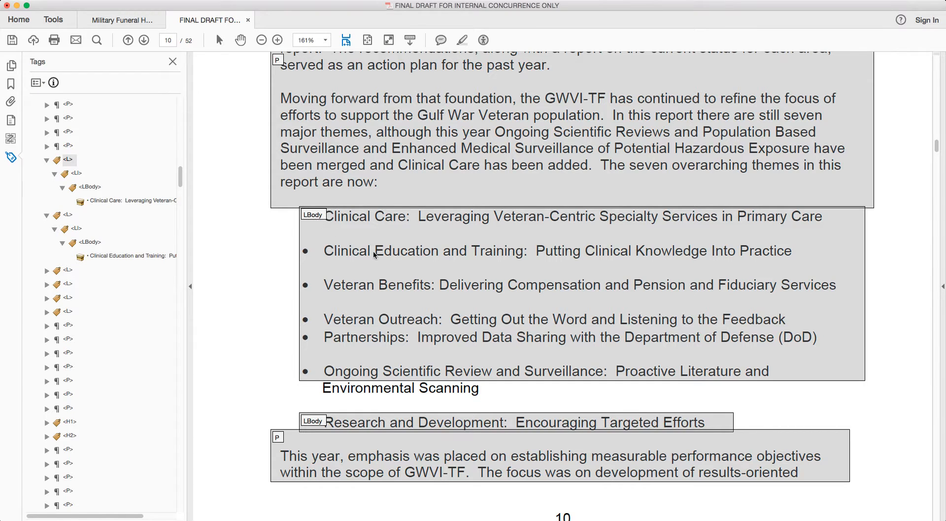
{"action": "left_click", "coordinate": [396, 278]}
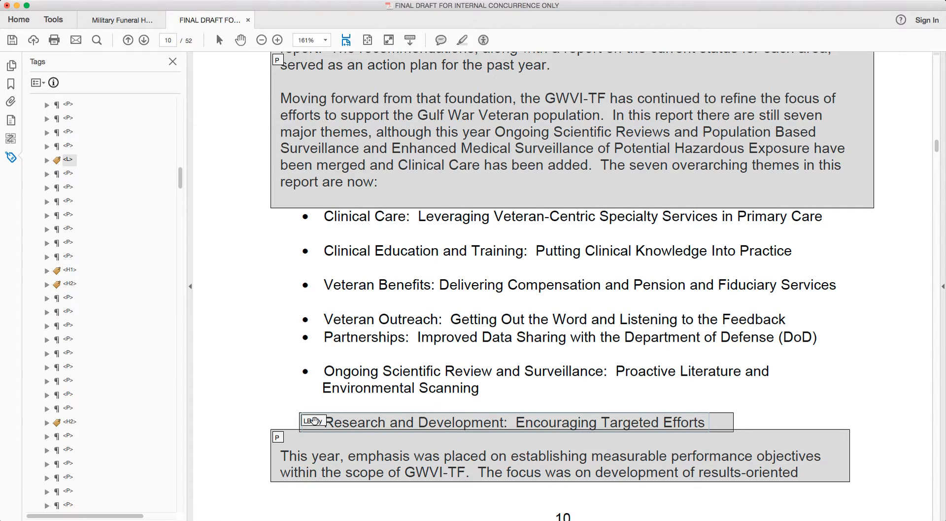
{"action": "left_click", "coordinate": [375, 379]}
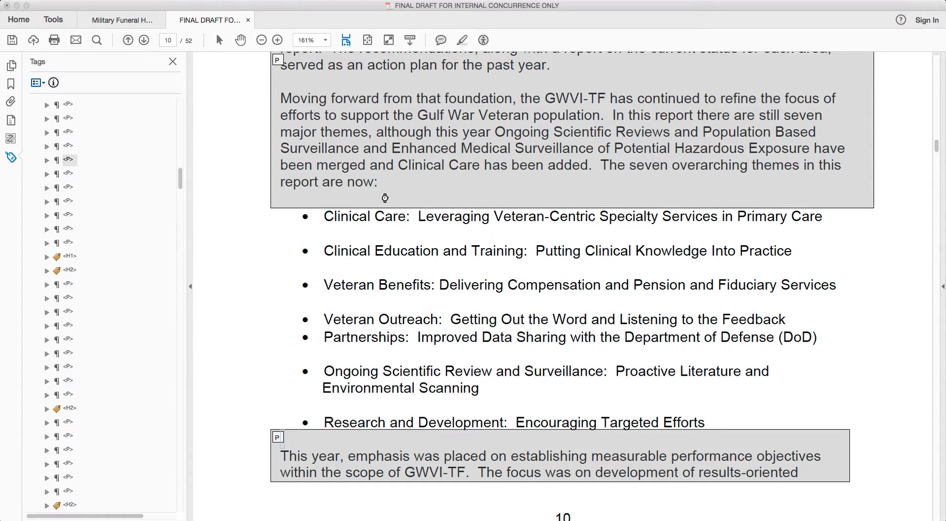
Create an empty list <L> tag for the bulleted themes and try to move it above the preceding <P> tag
{"action": "left_click", "coordinate": [162, 258]}
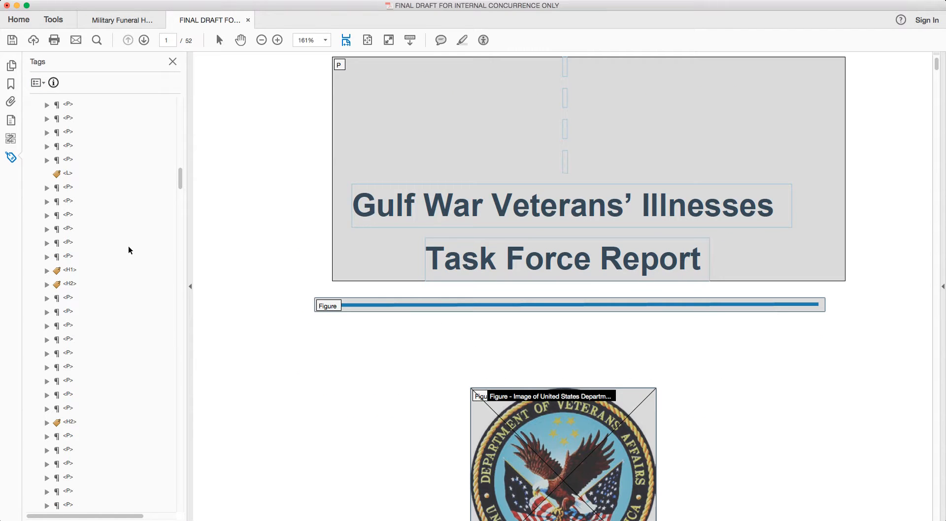
{"action": "left_click_drag", "start_coordinate": [68, 173], "coordinate": [71, 163]}
{"action": "left_click", "coordinate": [71, 163]}
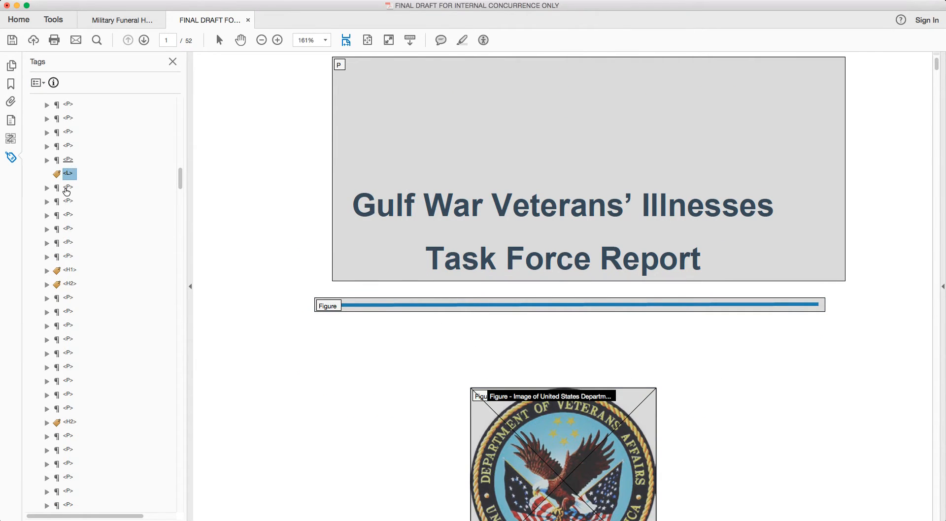
{"action": "left_click", "coordinate": [76, 190]}
{"action": "left_click", "coordinate": [71, 176]}
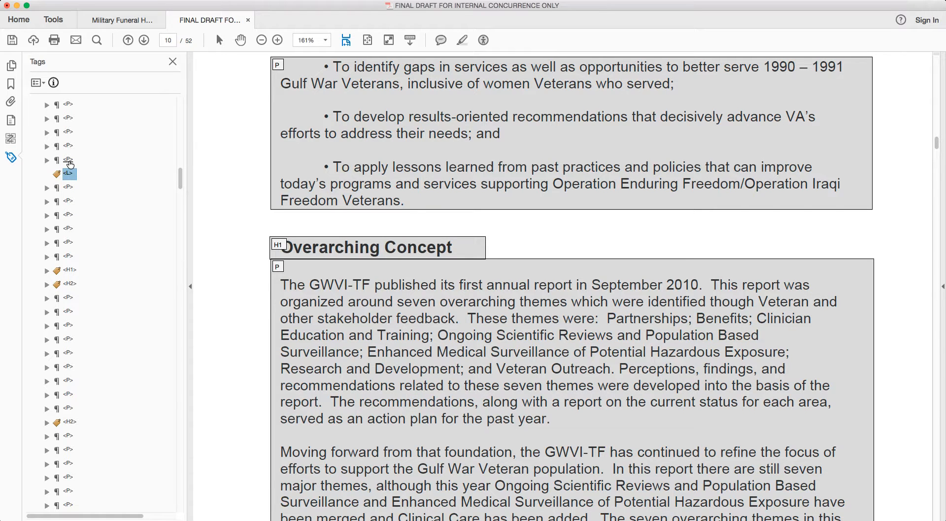
{"action": "left_click", "coordinate": [69, 161]}
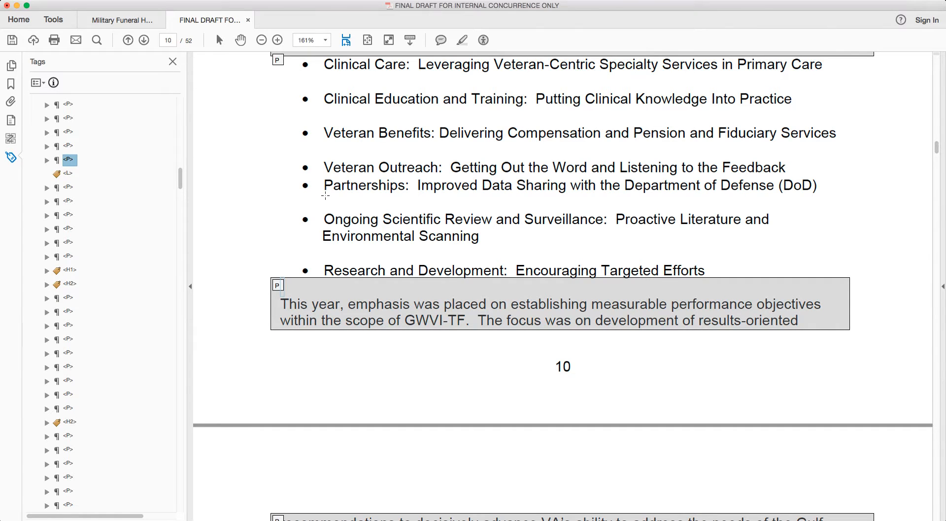
Check the page content of the <P> tag directly above the empty <L> tag, and place the <L> tag ahead of it
{"action": "scroll", "coordinate": [325, 196], "scroll_direction": "up", "scroll_amount": 10}
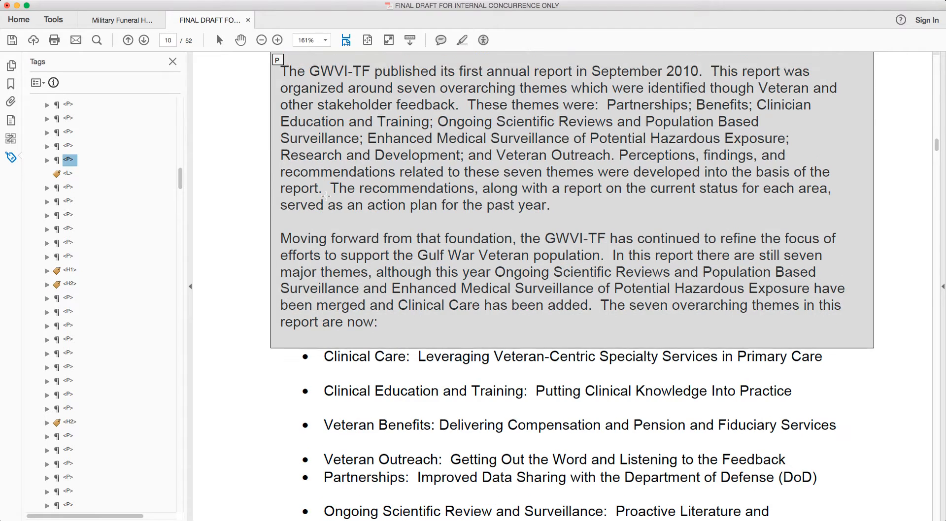
{"action": "scroll", "coordinate": [325, 195], "scroll_direction": "up", "scroll_amount": 3}
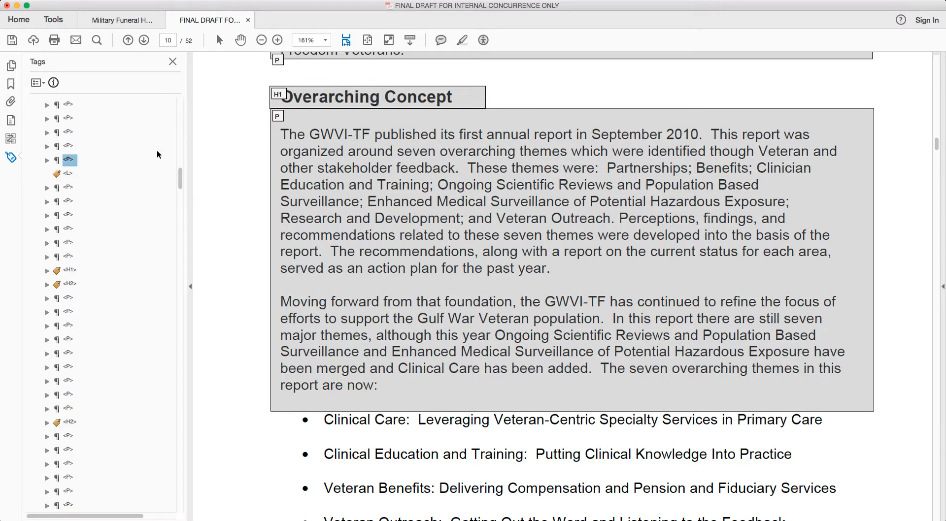
{"action": "scroll", "coordinate": [409, 169], "scroll_direction": "up", "scroll_amount": 5}
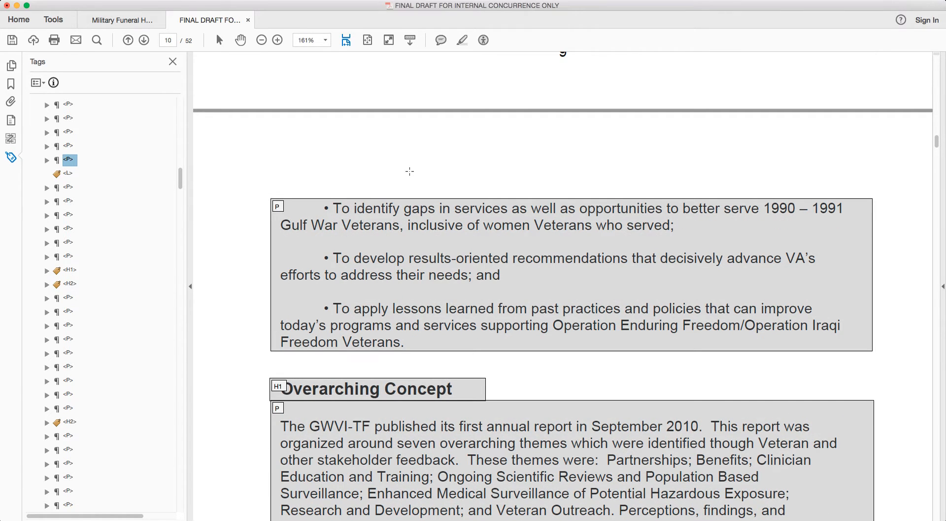
{"action": "left_click", "coordinate": [47, 160]}
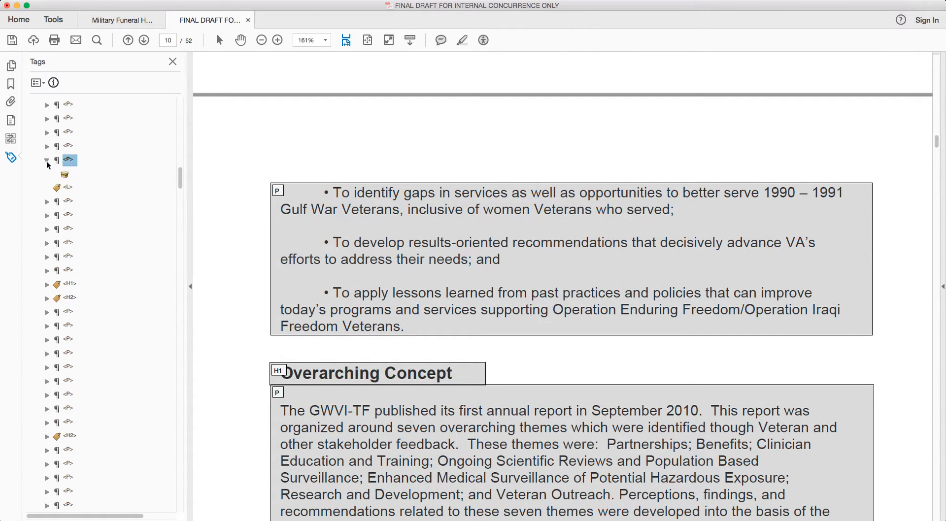
{"action": "left_click", "coordinate": [73, 175]}
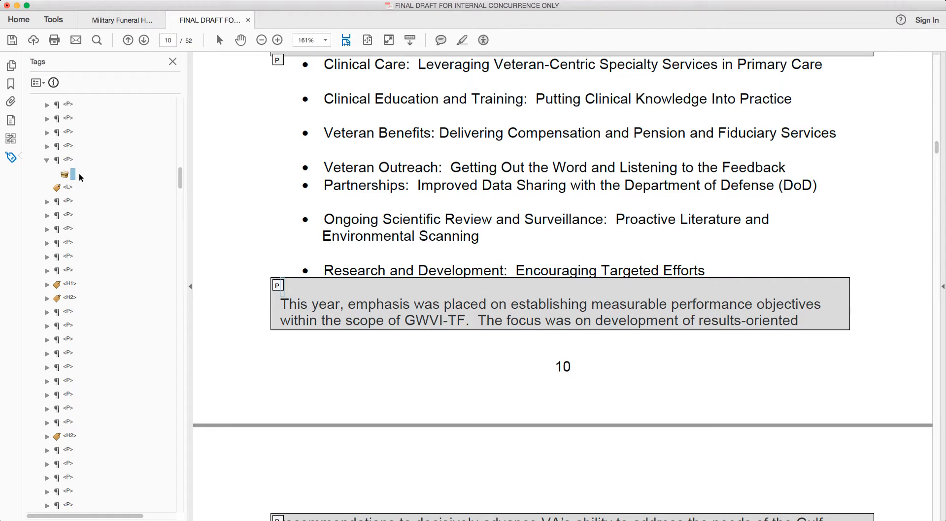
{"action": "left_click_drag", "start_coordinate": [64, 174], "coordinate": [69, 156]}
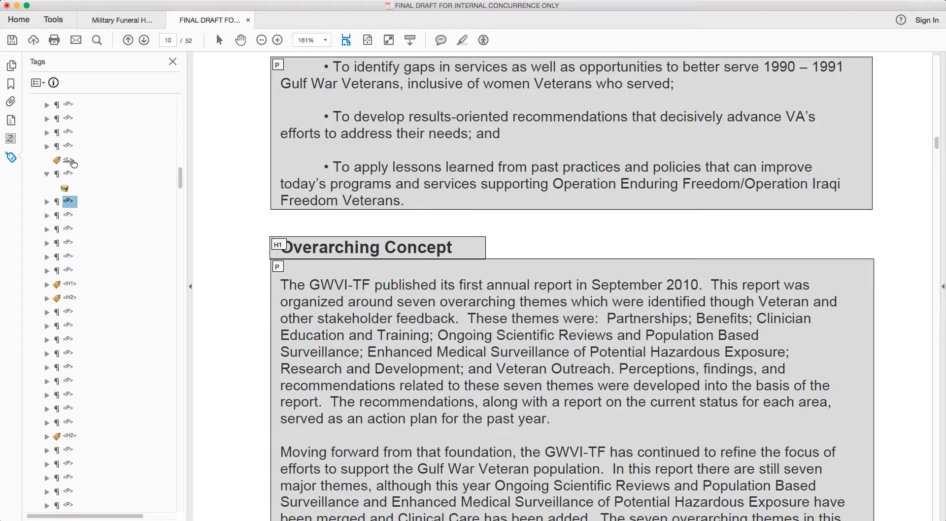
{"action": "left_click", "coordinate": [68, 175]}
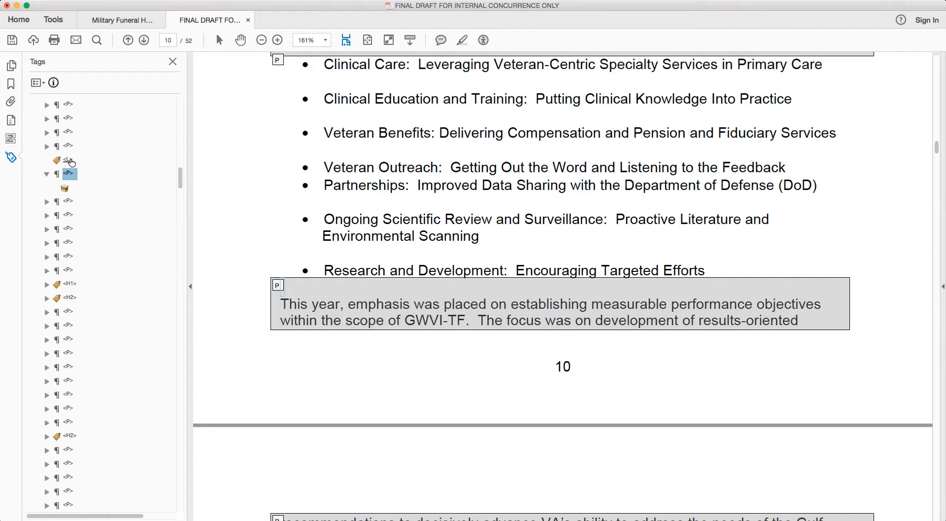
{"action": "left_click", "coordinate": [73, 161]}
{"action": "left_click", "coordinate": [71, 159]}
{"action": "left_click", "coordinate": [87, 178]}
{"action": "scroll", "coordinate": [291, 191], "scroll_direction": "up", "scroll_amount": 5}
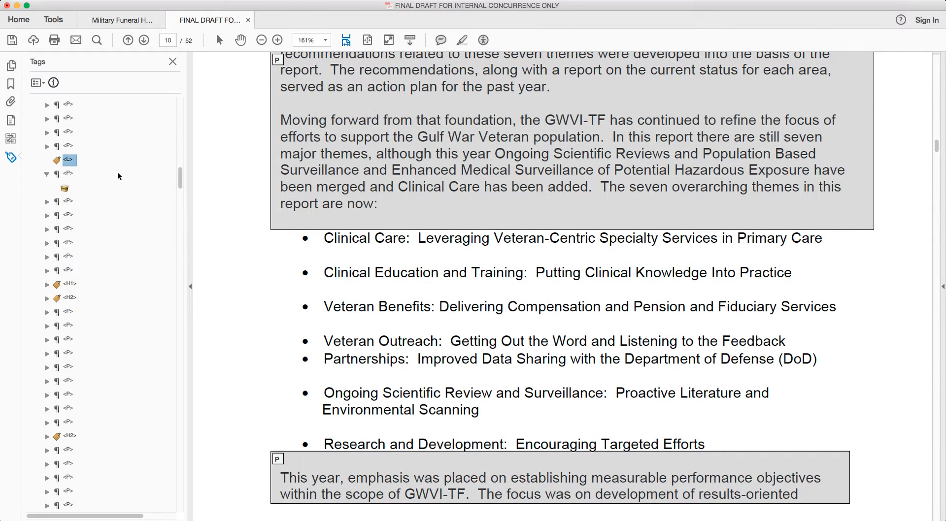
{"action": "left_click", "coordinate": [71, 160]}
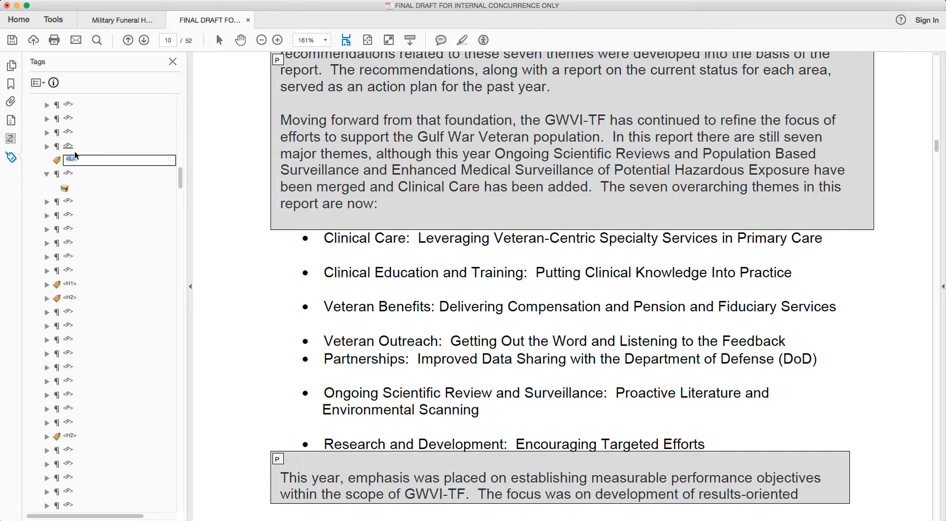
{"action": "left_click", "coordinate": [84, 183]}
{"action": "left_click", "coordinate": [73, 161]}
{"action": "left_click", "coordinate": [73, 169]}
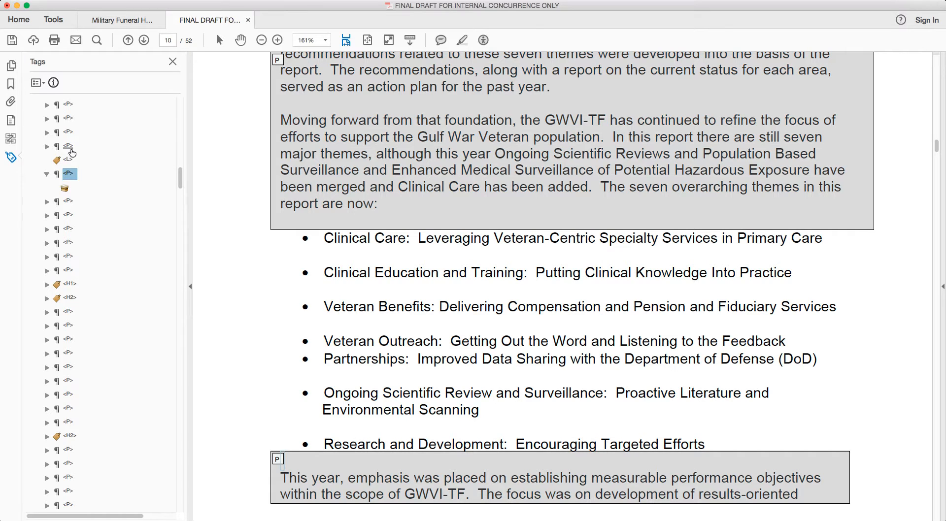
Create an <LI> tag and nest it inside the empty <L> tag
{"action": "left_click", "coordinate": [70, 161]}
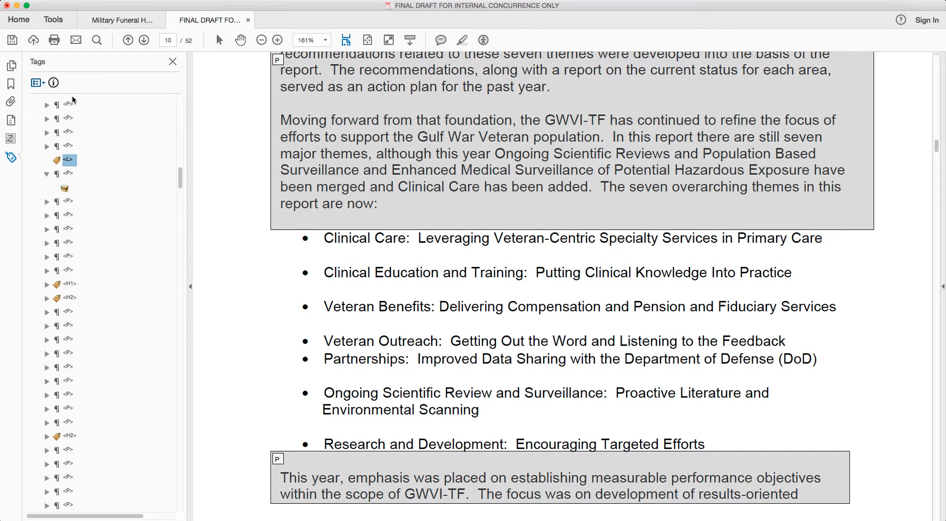
{"action": "key", "text": "super+Tab"}
{"action": "left_click_drag", "start_coordinate": [68, 172], "coordinate": [71, 159]}
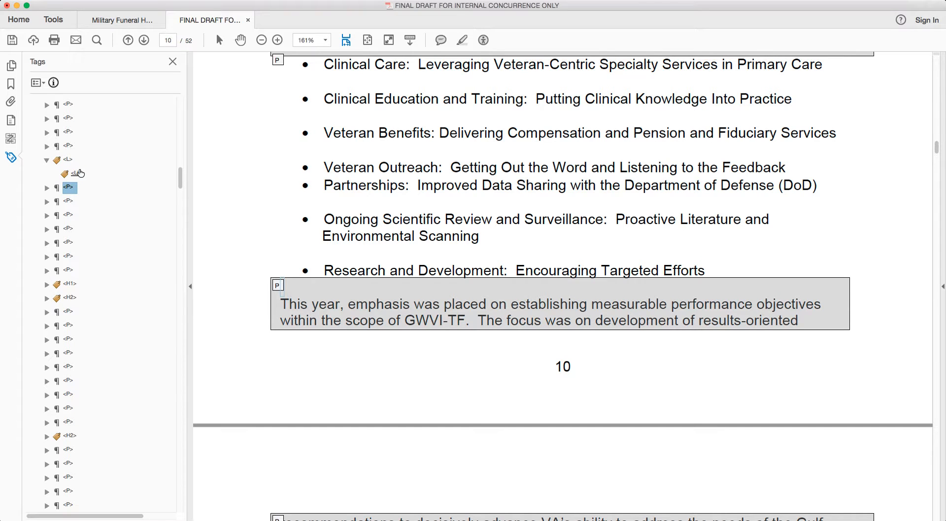
Create an <Lbl> tag and nest it inside the <LI> tag
{"action": "left_click", "coordinate": [78, 175]}
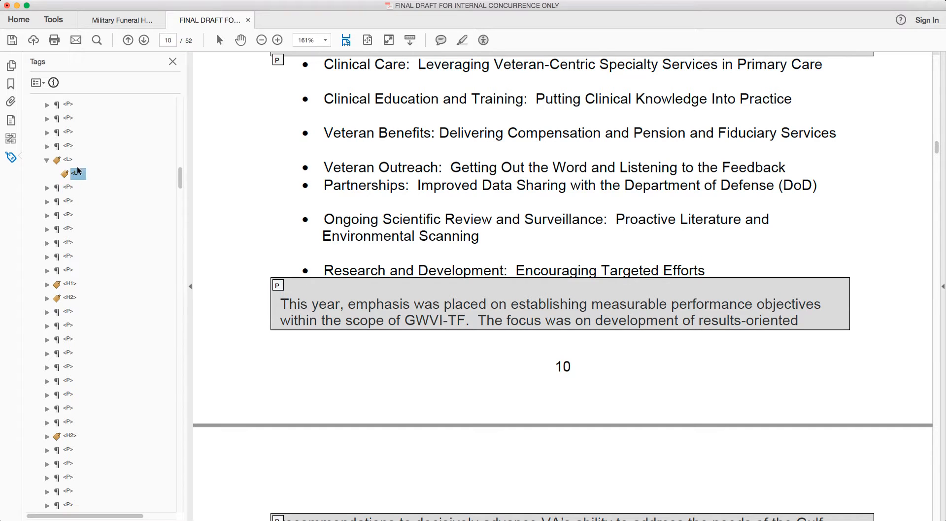
{"action": "left_click", "coordinate": [40, 86]}
{"action": "left_click", "coordinate": [51, 97]}
{"action": "left_click", "coordinate": [194, 253]}
{"action": "left_click_drag", "start_coordinate": [78, 188], "coordinate": [79, 177]}
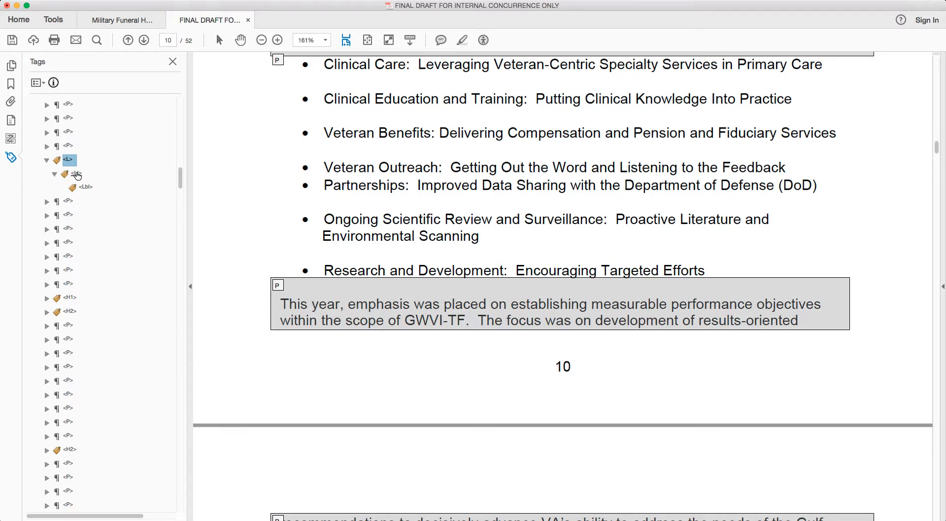
Create an <LBody> tag and nest it inside the <LI> tag, directly after <Lbl>
{"action": "left_click", "coordinate": [78, 175]}
{"action": "left_click", "coordinate": [45, 94]}
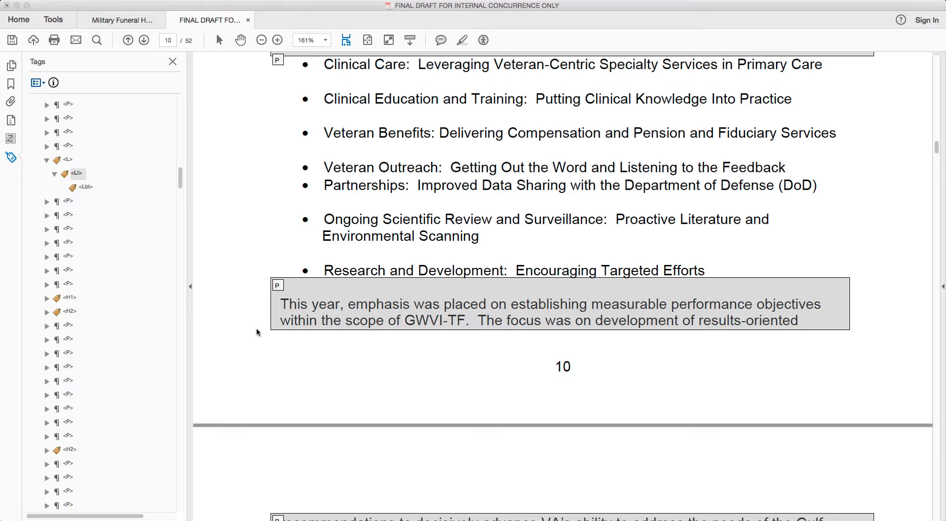
{"action": "left_click", "coordinate": [56, 174]}
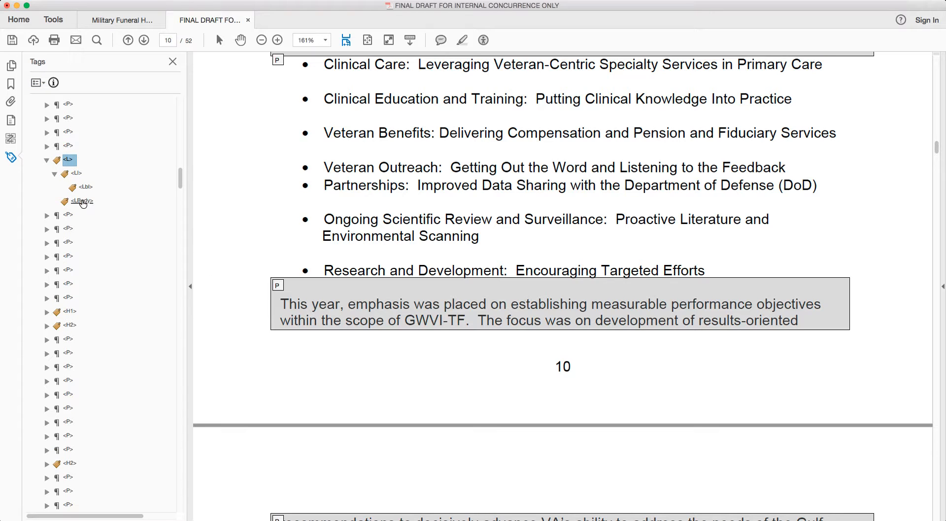
{"action": "left_click_drag", "start_coordinate": [82, 204], "coordinate": [83, 196]}
{"action": "scroll", "coordinate": [345, 185], "scroll_direction": "up", "scroll_amount": 3}
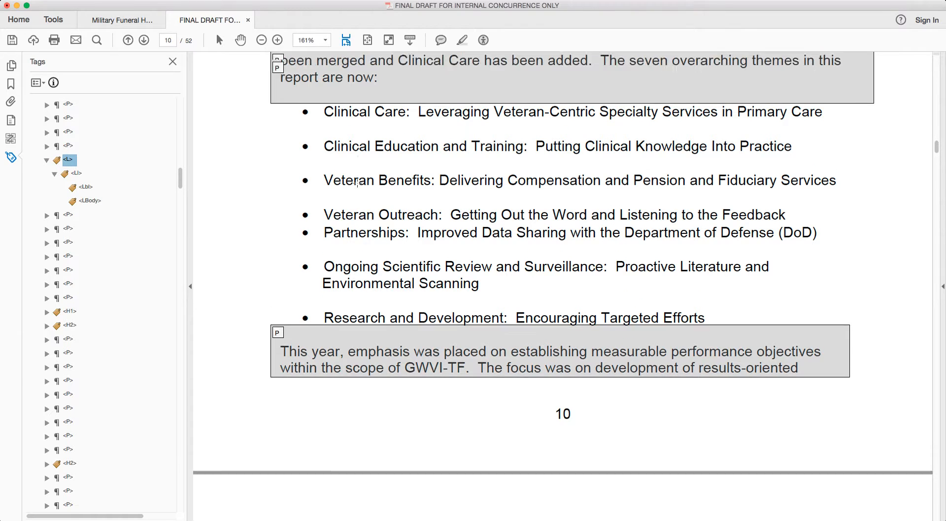
{"action": "scroll", "coordinate": [357, 184], "scroll_direction": "up", "scroll_amount": 4}
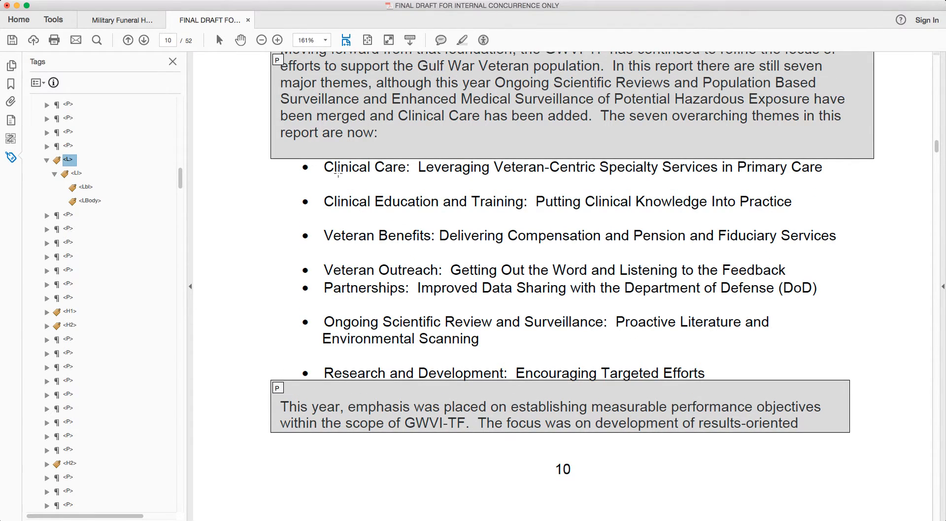
{"action": "mouse_move", "coordinate": [301, 161]}
{"action": "left_mouse_down"}
{"action": "mouse_move", "coordinate": [319, 190]}
{"action": "mouse_move", "coordinate": [300, 158]}
{"action": "left_mouse_up"}
{"action": "left_click", "coordinate": [303, 165]}
{"action": "left_click", "coordinate": [302, 165]}
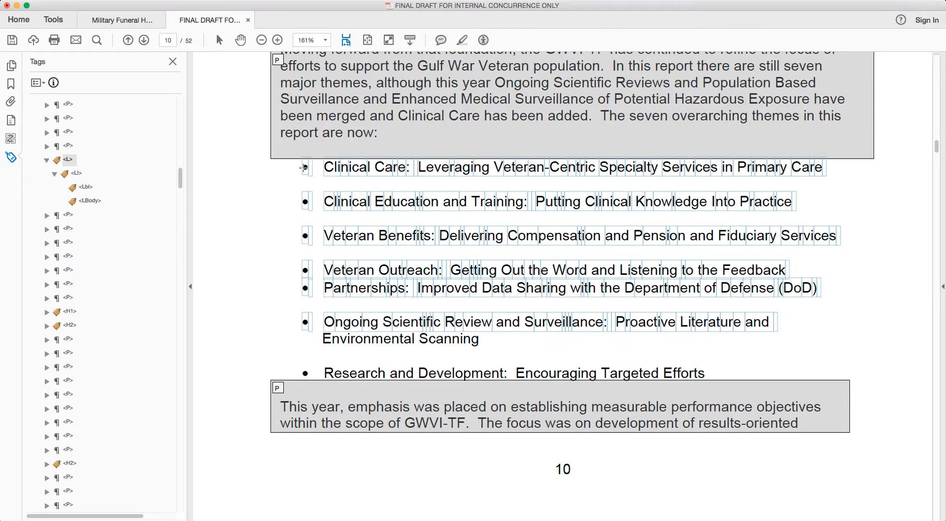
{"action": "left_click", "coordinate": [309, 164]}
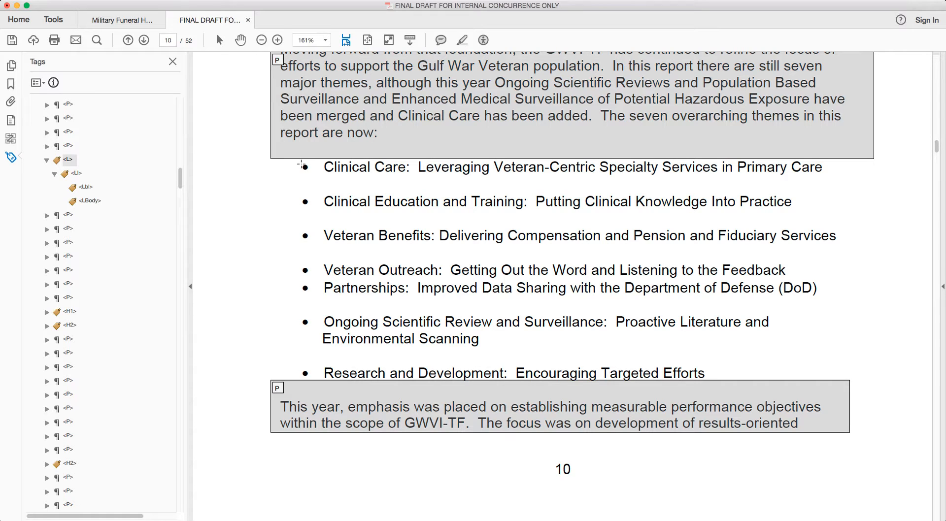
{"action": "left_click_drag", "start_coordinate": [301, 160], "coordinate": [310, 184]}
{"action": "left_click_drag", "start_coordinate": [284, 182], "coordinate": [321, 150]}
{"action": "left_click_drag", "start_coordinate": [281, 183], "coordinate": [310, 153]}
Tag the bullet mark before "Clinical Care" as the content of the first list item's <Lbl> tag
{"action": "left_click", "coordinate": [87, 188]}
{"action": "left_click_drag", "start_coordinate": [298, 180], "coordinate": [311, 156]}
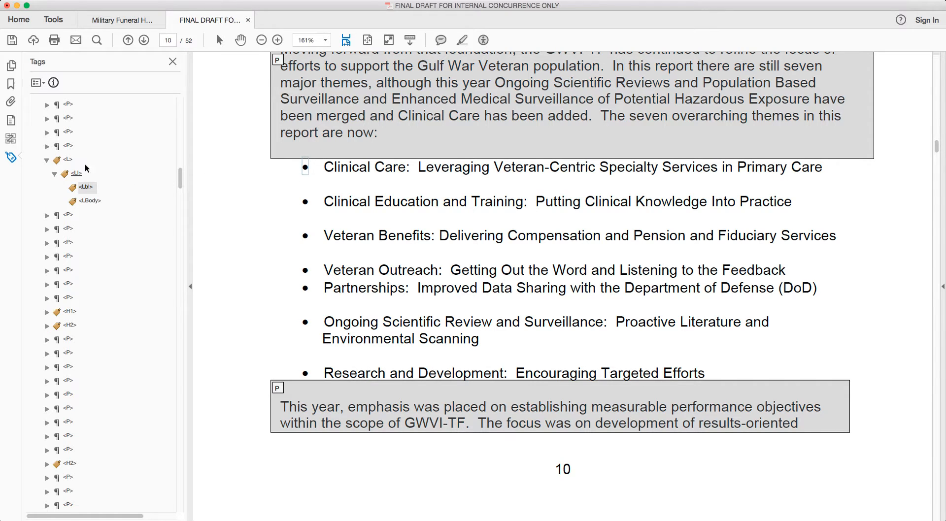
{"action": "left_click", "coordinate": [91, 189]}
{"action": "left_click", "coordinate": [120, 238]}
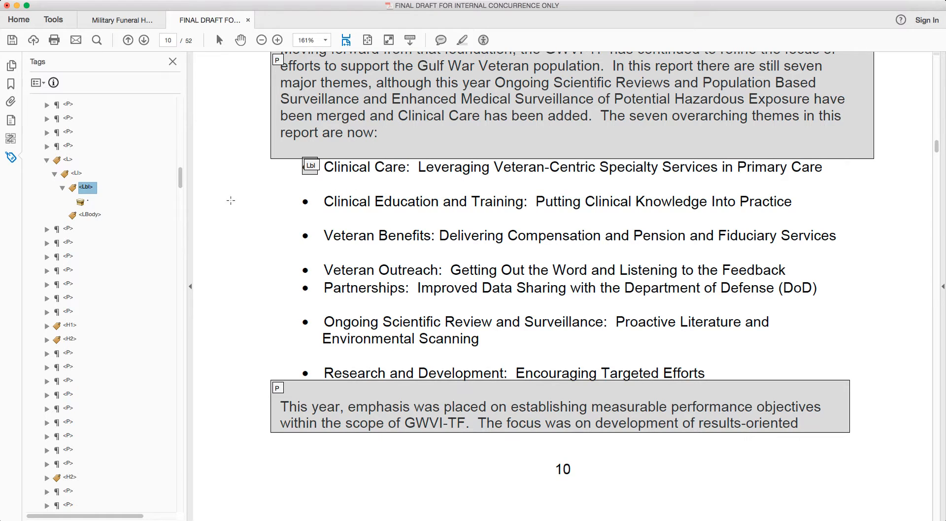
Tag the "Clinical Care" line's text, without its bullet mark, as the content of the first list item's <LBody> tag, and expand the tag
{"action": "left_click", "coordinate": [92, 215]}
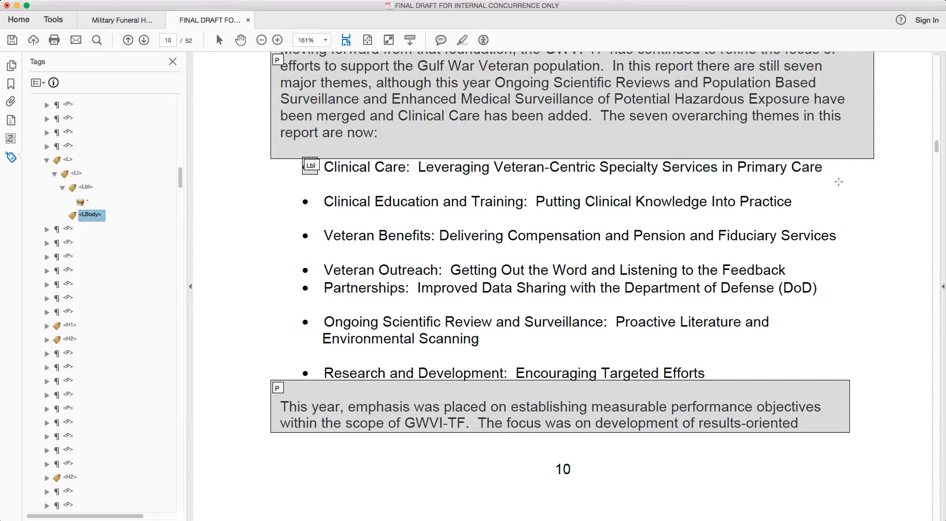
{"action": "left_click_drag", "start_coordinate": [839, 182], "coordinate": [319, 145]}
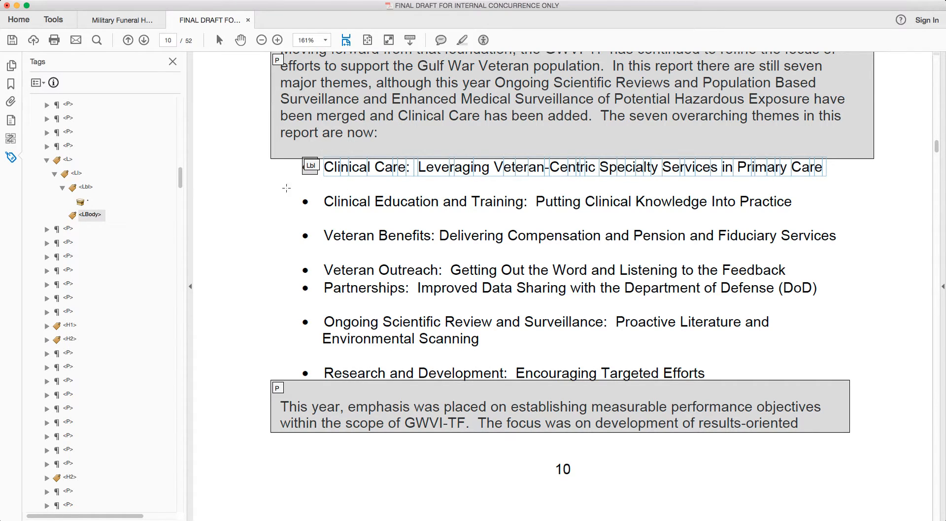
{"action": "left_click", "coordinate": [93, 216]}
{"action": "key", "text": "Right"}
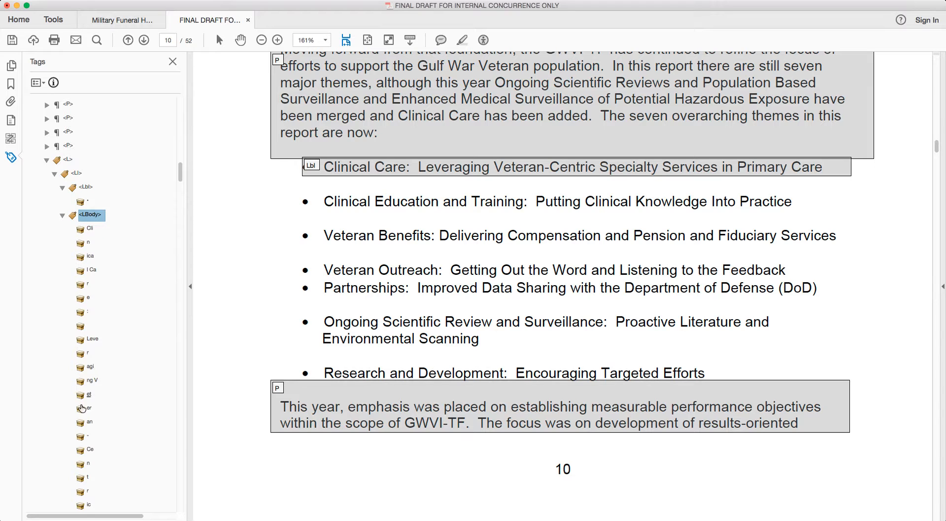
Collapse the first list item's <Lbl> and <LBody> tags, and check which page content each one highlights
{"action": "left_click", "coordinate": [62, 216]}
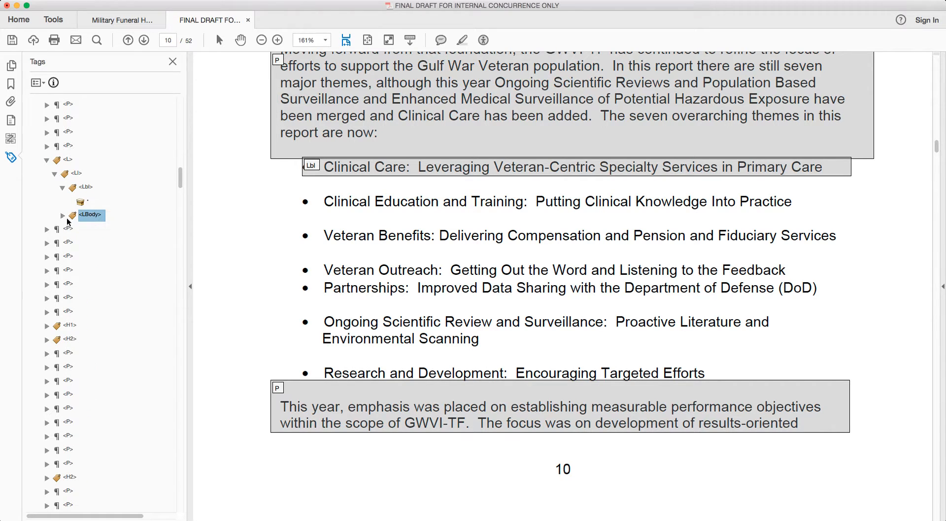
{"action": "left_click", "coordinate": [63, 187]}
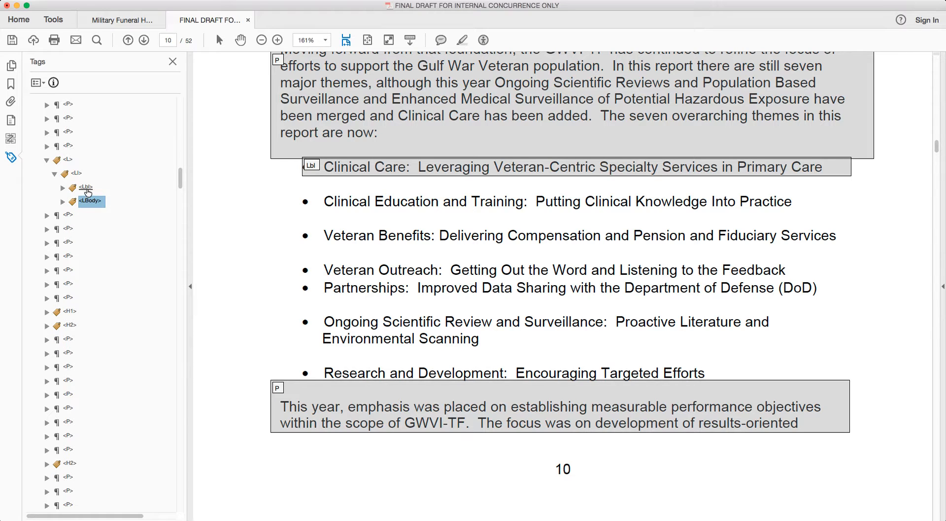
{"action": "left_click", "coordinate": [87, 188]}
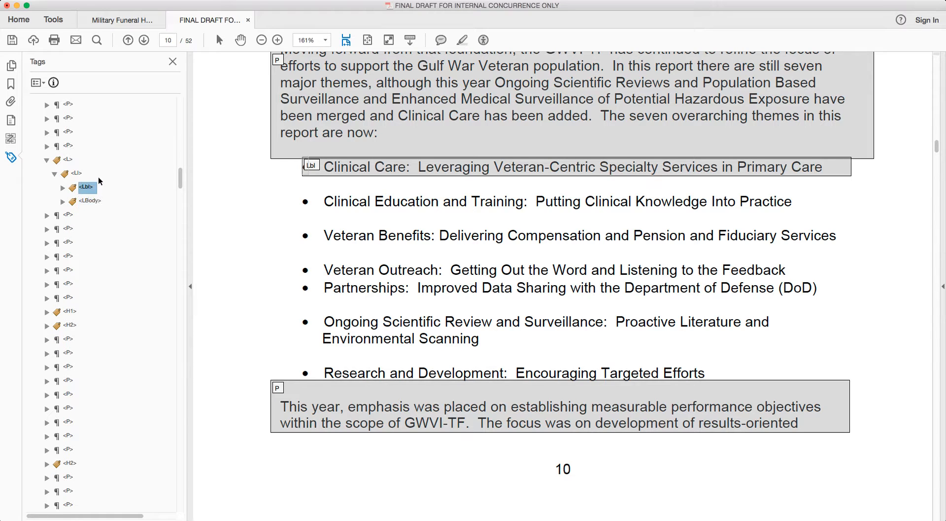
{"action": "left_click", "coordinate": [94, 202]}
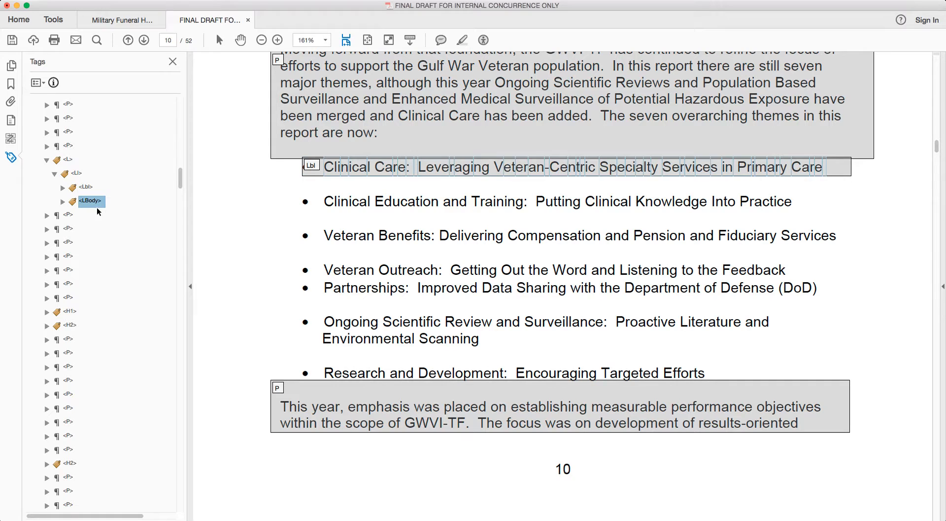
Create a second <LI> tag and nest it inside the <L> tag, directly after the first <LI>
{"action": "left_click", "coordinate": [68, 159]}
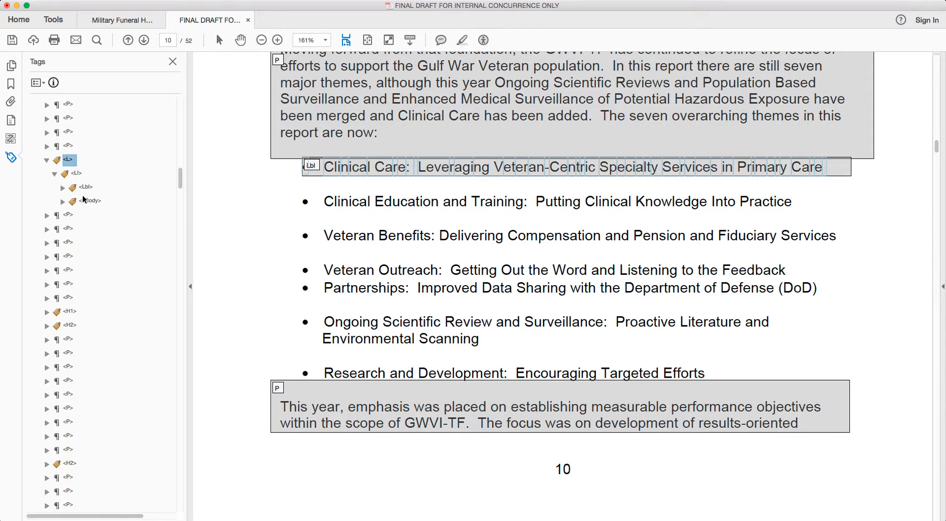
{"action": "left_click", "coordinate": [627, 159]}
{"action": "left_click", "coordinate": [41, 87]}
{"action": "left_click", "coordinate": [58, 100]}
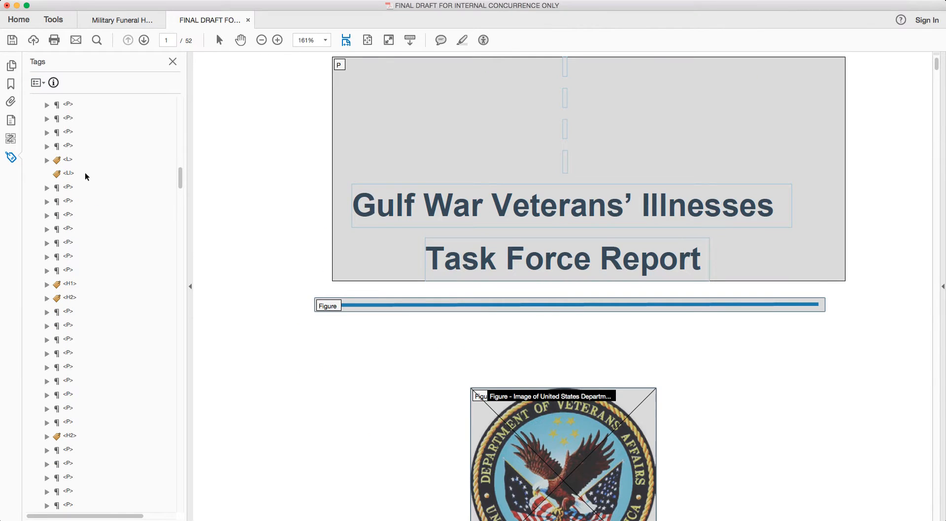
{"action": "left_click", "coordinate": [47, 161]}
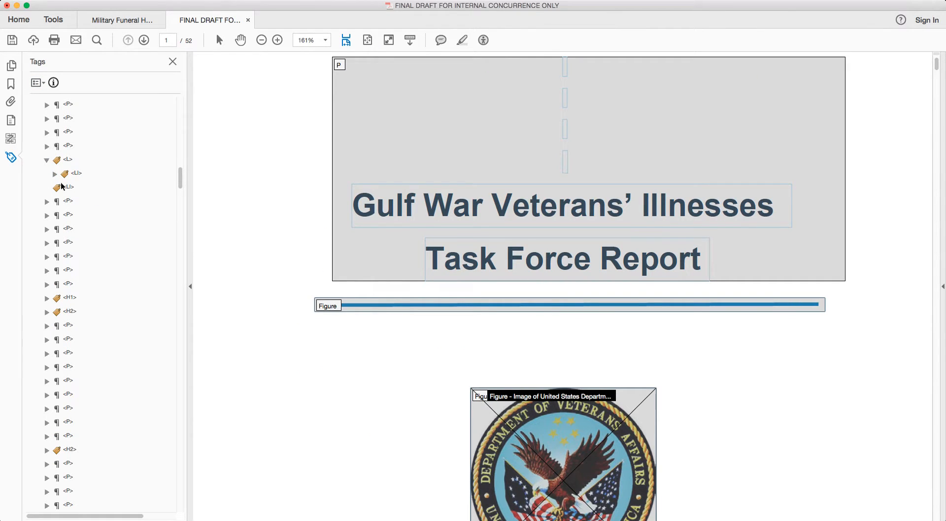
{"action": "left_click_drag", "start_coordinate": [62, 186], "coordinate": [69, 183]}
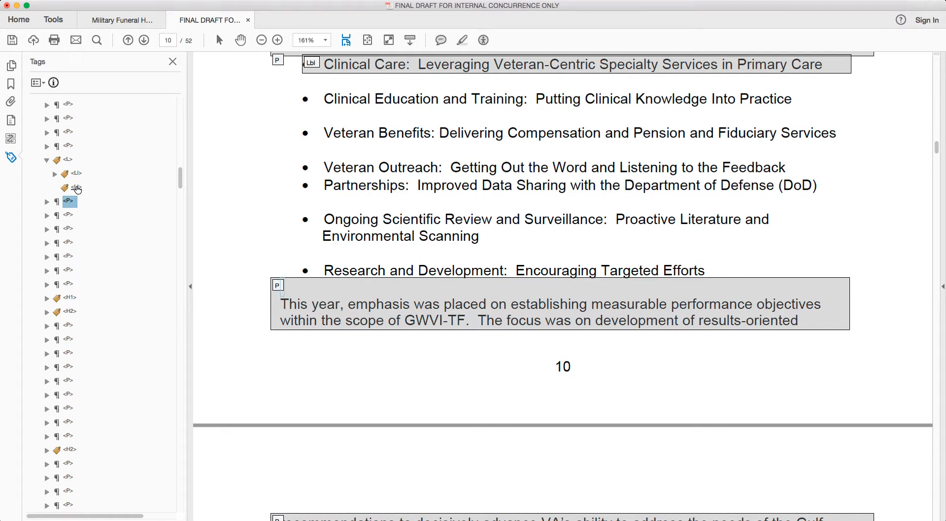
Create an <Lbl> tag directly after the second <LI> tag
{"action": "left_click", "coordinate": [78, 187]}
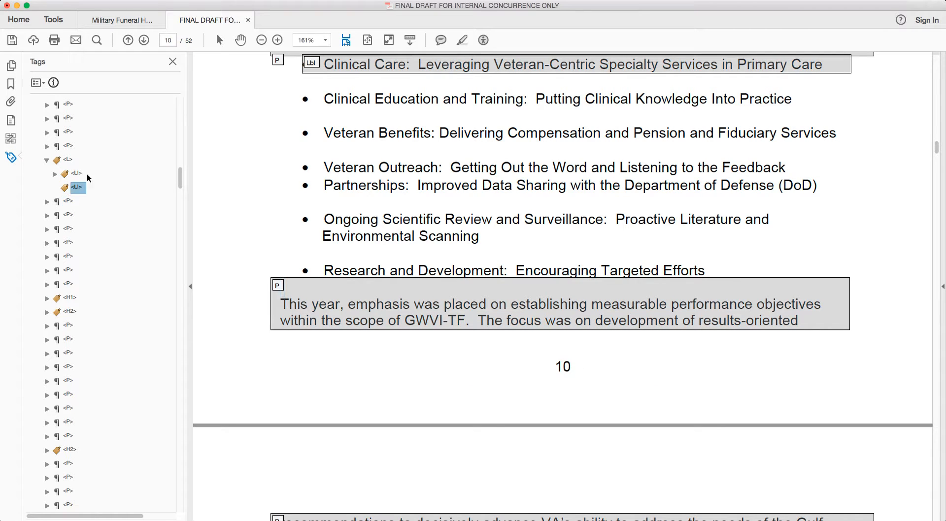
{"action": "left_click", "coordinate": [40, 97]}
{"action": "left_click", "coordinate": [357, 338]}
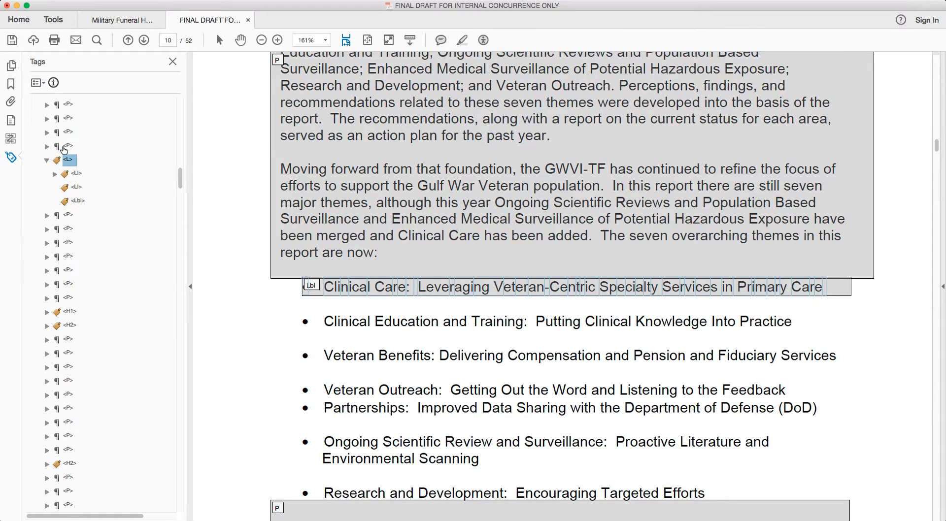
Create an <LBody> tag, and nest both <Lbl> and <LBody> inside the second <LI> tag, with <Lbl> first
{"action": "left_click", "coordinate": [77, 187]}
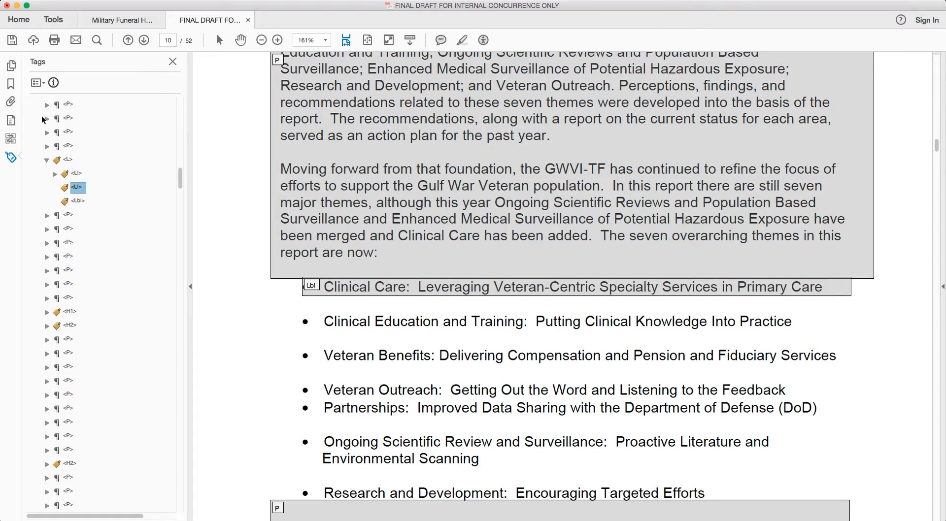
{"action": "left_click", "coordinate": [37, 82]}
{"action": "left_click", "coordinate": [64, 94]}
{"action": "left_click", "coordinate": [326, 281]}
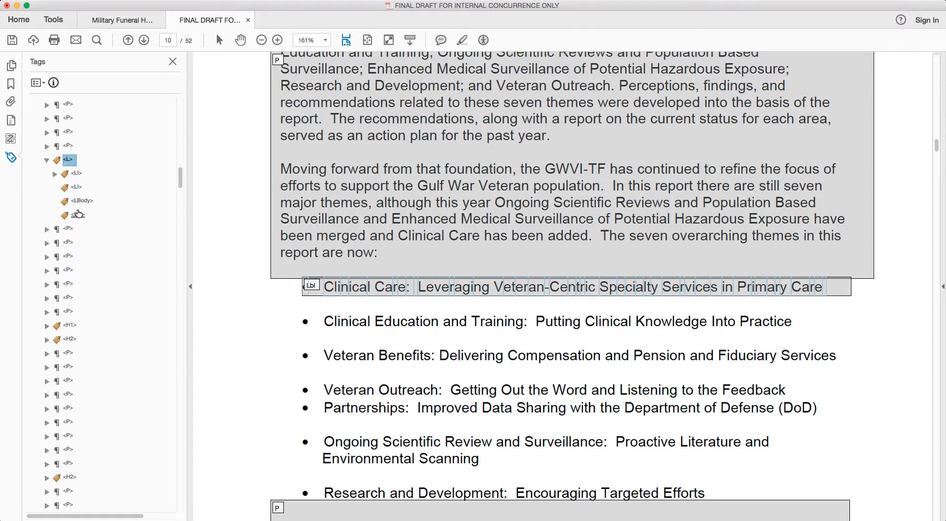
{"action": "mouse_move", "coordinate": [77, 215]}
{"action": "left_mouse_down"}
{"action": "mouse_move", "coordinate": [78, 189]}
{"action": "mouse_move", "coordinate": [86, 212]}
{"action": "left_mouse_up"}
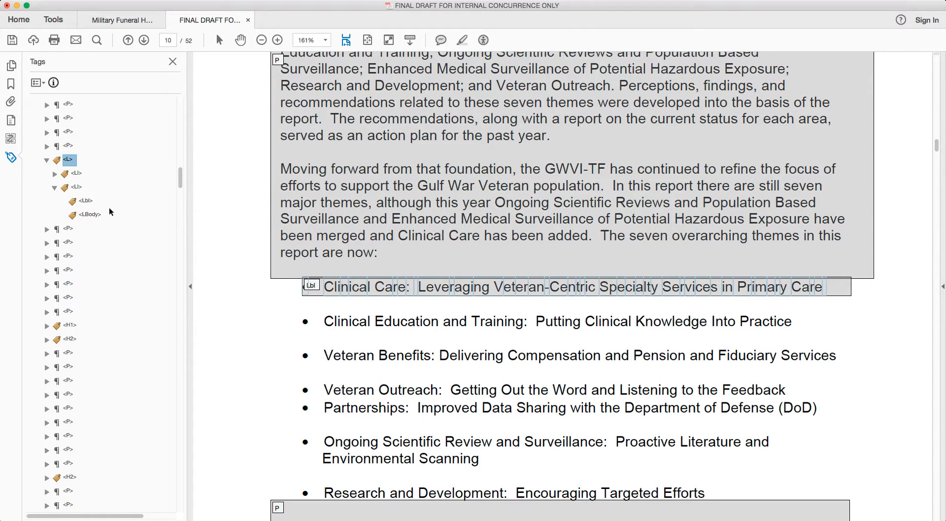
Expand the two <LI> tags and the first <Lbl> to compare how the list items are nested
{"action": "left_click", "coordinate": [54, 188]}
{"action": "left_click", "coordinate": [55, 187]}
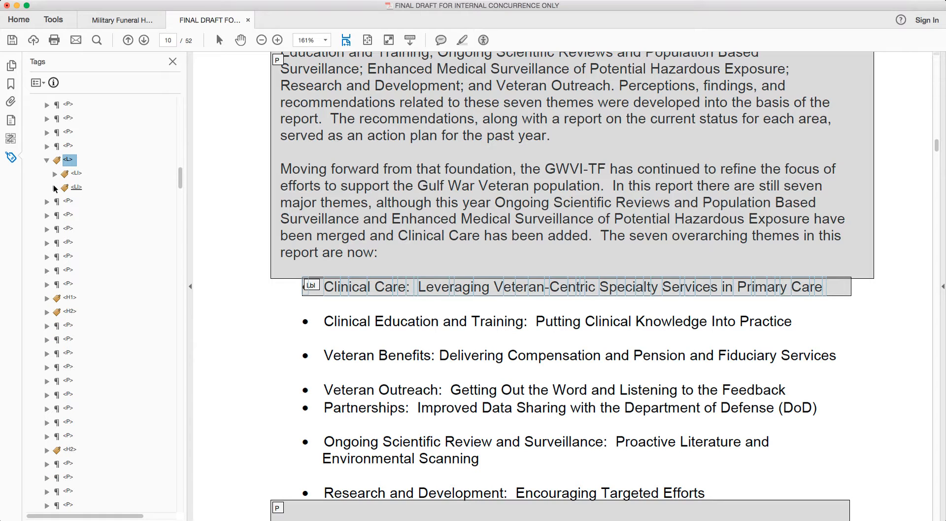
{"action": "left_click", "coordinate": [55, 174]}
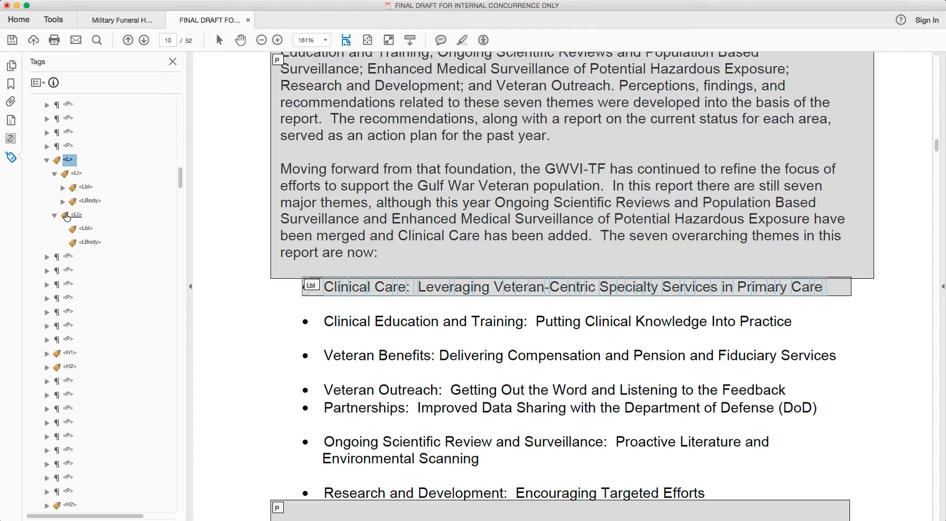
{"action": "left_click", "coordinate": [63, 188]}
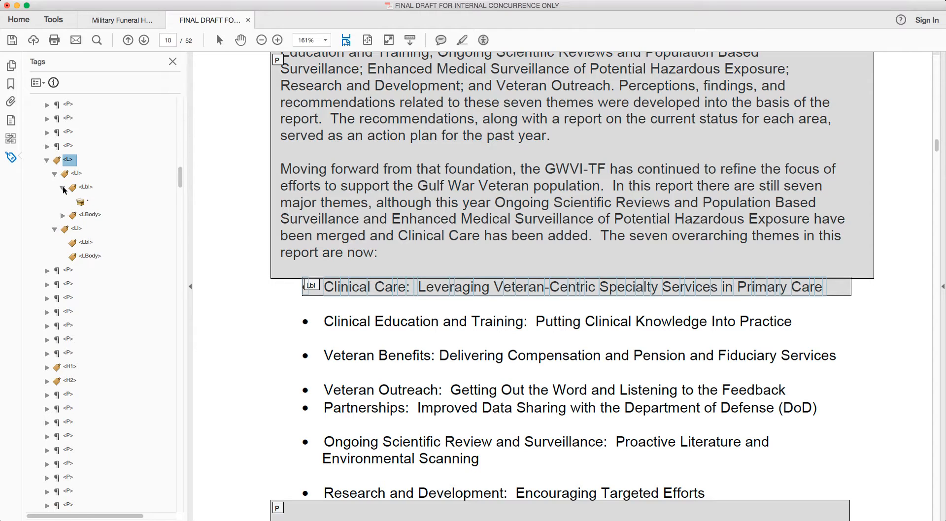
{"action": "left_click", "coordinate": [63, 188]}
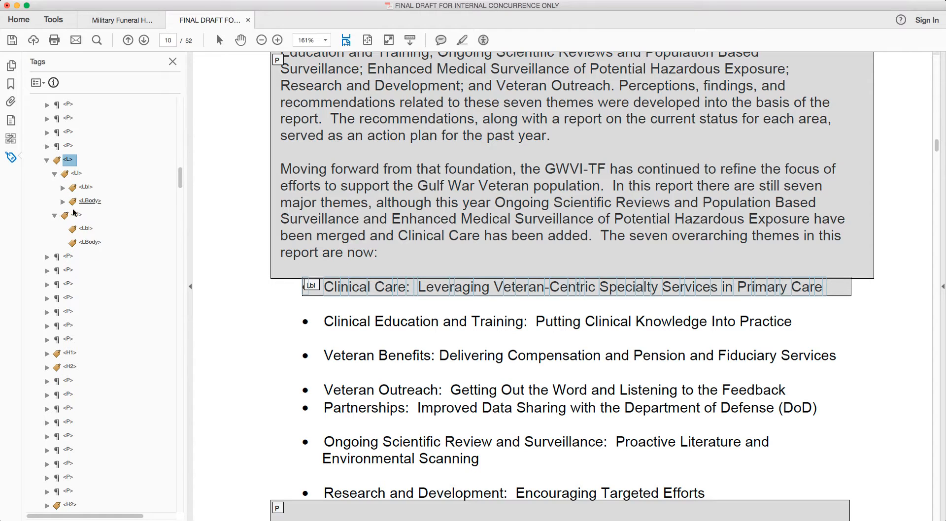
{"action": "left_click_drag", "start_coordinate": [75, 217], "coordinate": [63, 168]}
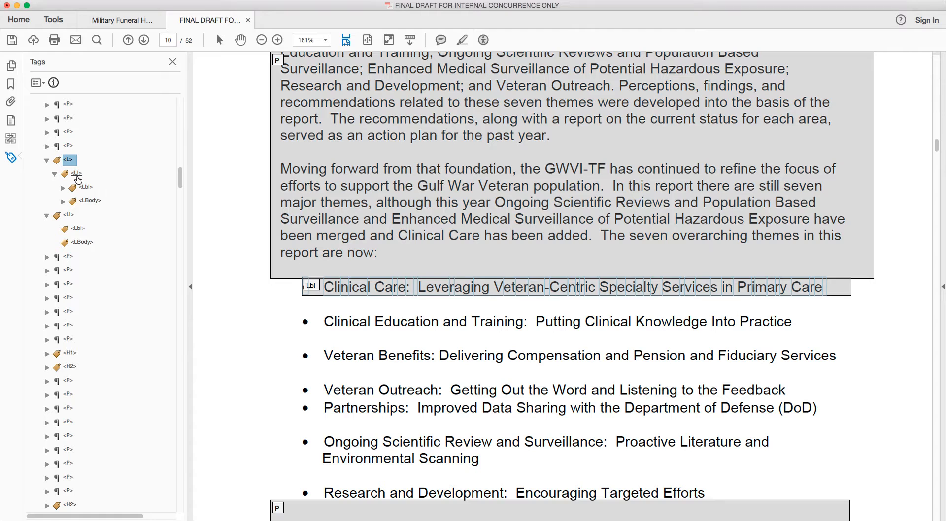
{"action": "left_click", "coordinate": [55, 175]}
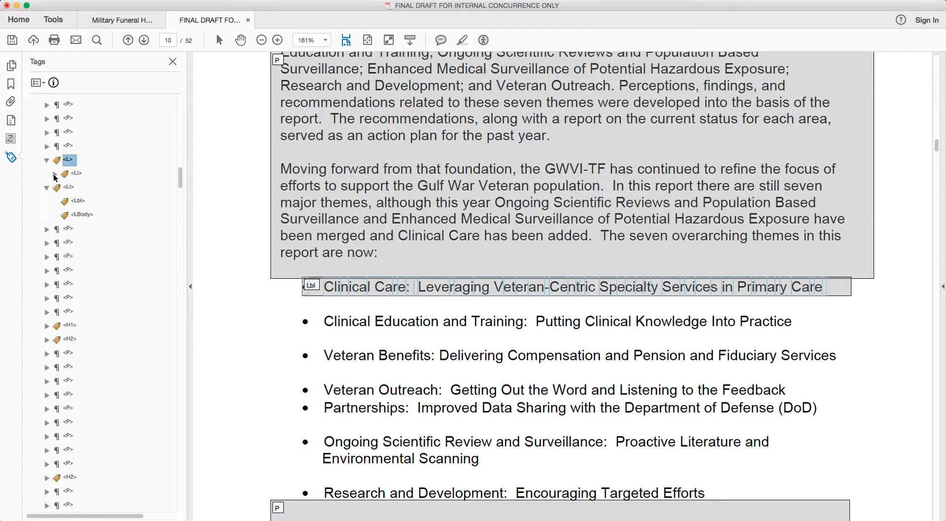
{"action": "left_click", "coordinate": [48, 188]}
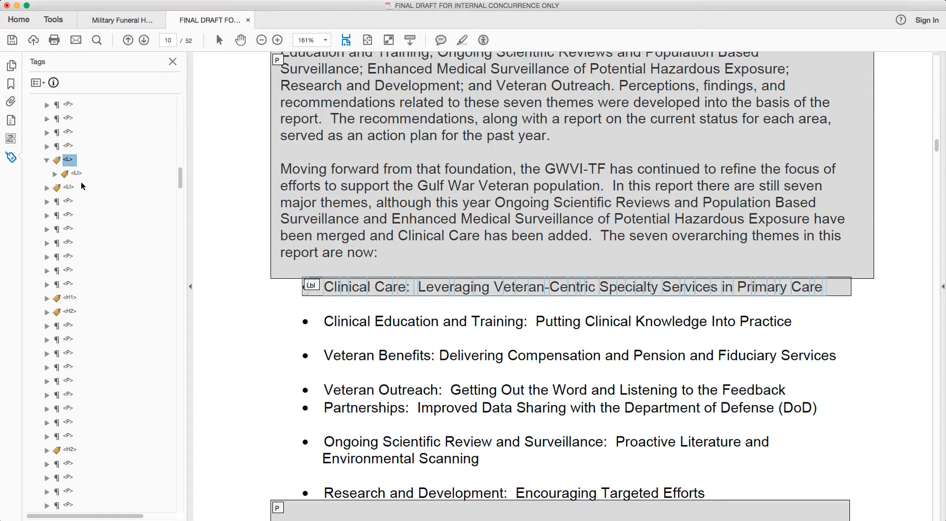
{"action": "mouse_move", "coordinate": [72, 188]}
{"action": "left_mouse_down"}
{"action": "mouse_move", "coordinate": [65, 173]}
{"action": "mouse_move", "coordinate": [62, 184]}
{"action": "left_mouse_up"}
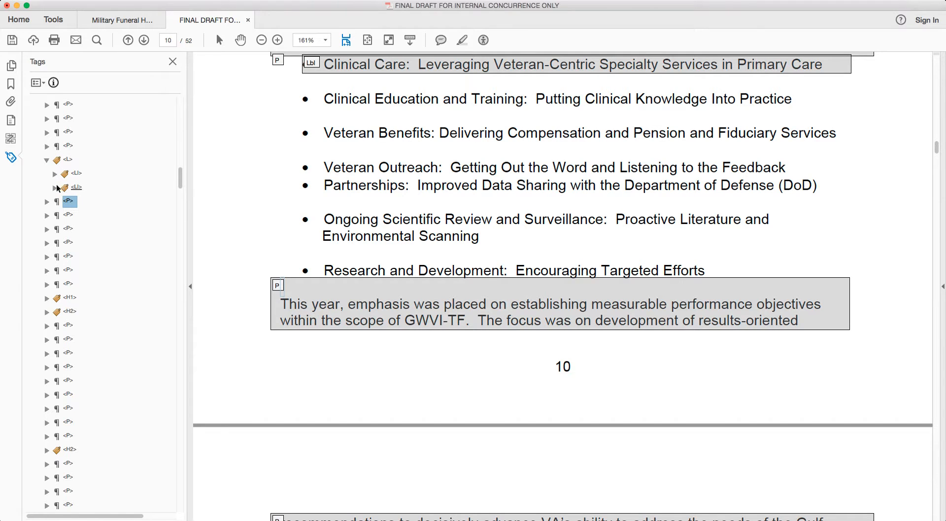
Examine the <Lbl> and <LBody> tags and their contents within both <LI> tags of the list
{"action": "left_click", "coordinate": [55, 174]}
{"action": "left_click", "coordinate": [54, 174]}
{"action": "left_click", "coordinate": [55, 187]}
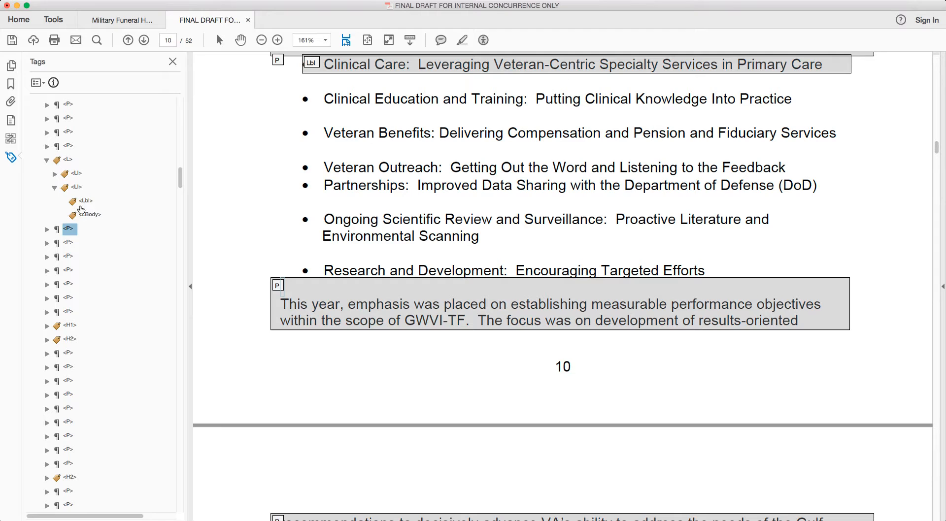
{"action": "left_click", "coordinate": [54, 187]}
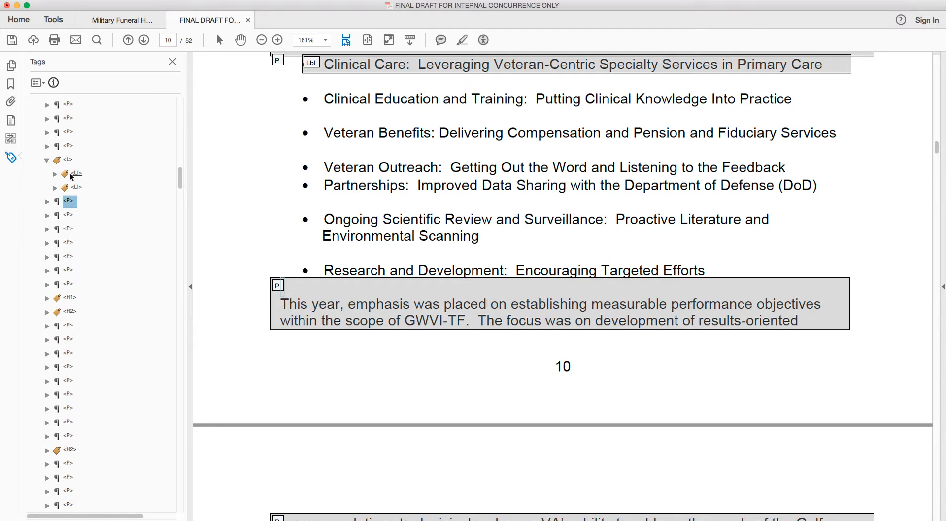
{"action": "left_click", "coordinate": [54, 174]}
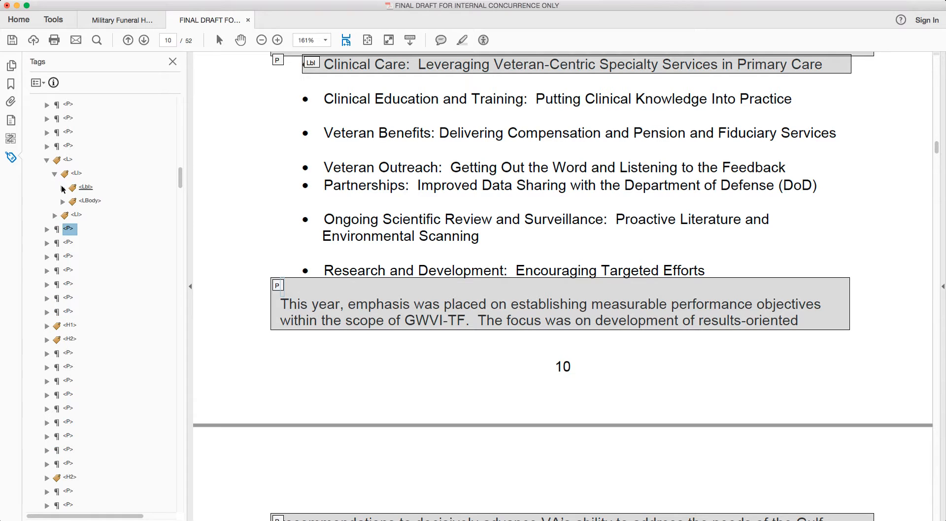
{"action": "left_click", "coordinate": [62, 188]}
{"action": "left_click", "coordinate": [63, 215]}
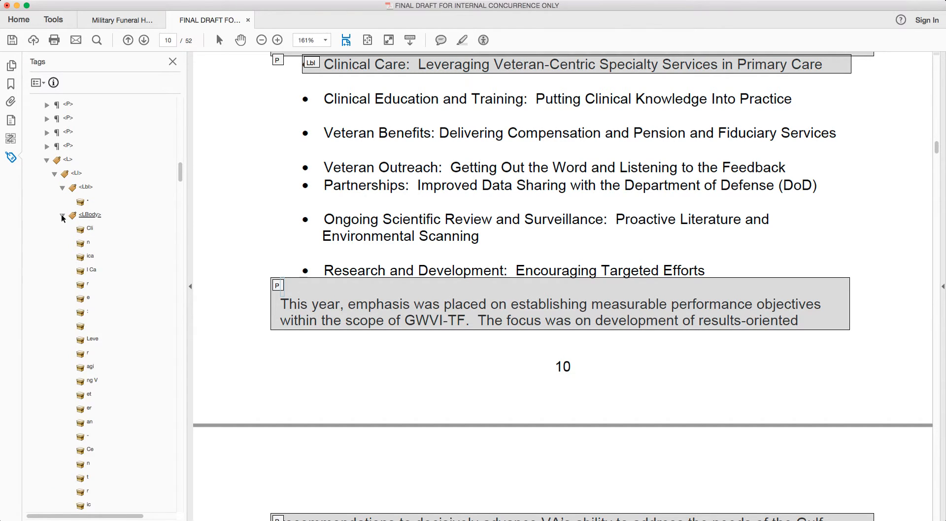
{"action": "left_click", "coordinate": [63, 216]}
{"action": "left_click", "coordinate": [55, 230]}
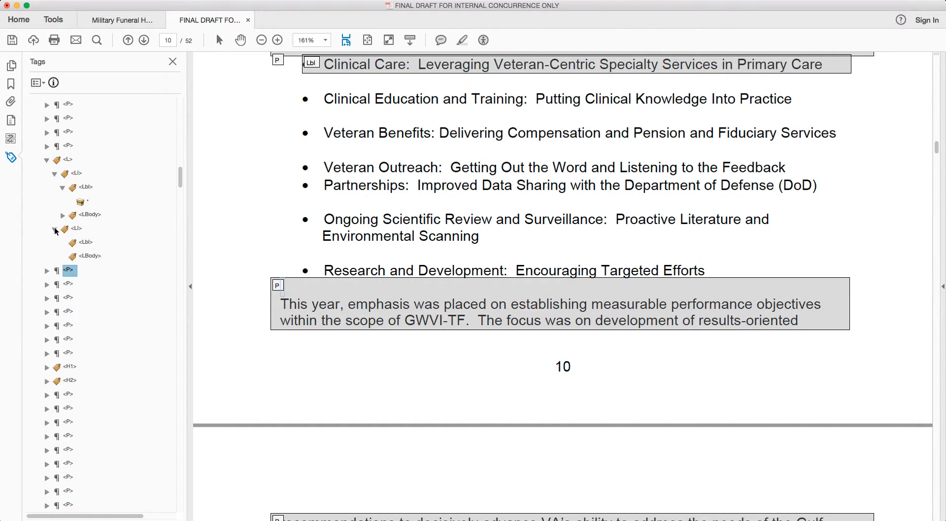
Tag the bullet mark before "Clinical Education and Training" as the content of the second list item's <Lbl> tag
{"action": "left_click", "coordinate": [86, 242]}
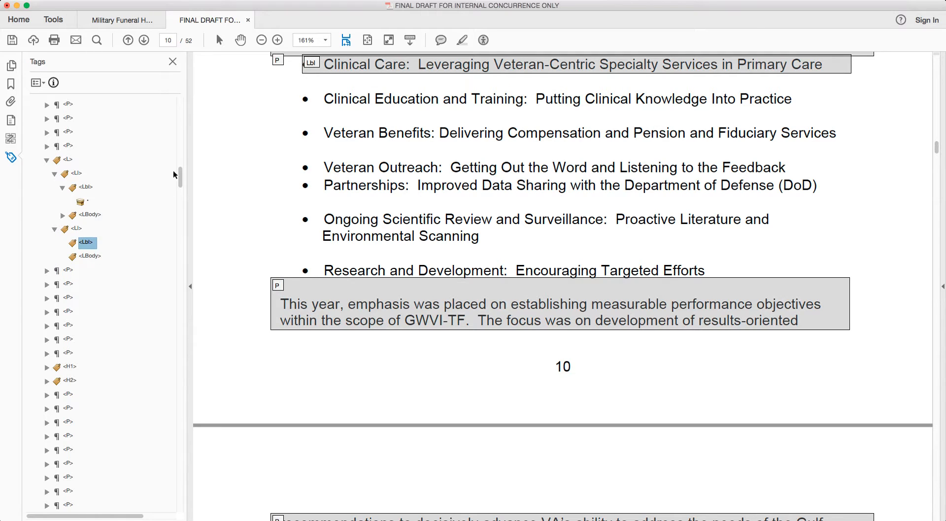
{"action": "left_click", "coordinate": [298, 109]}
{"action": "left_click_drag", "start_coordinate": [297, 109], "coordinate": [312, 83]}
{"action": "left_click", "coordinate": [86, 244]}
{"action": "left_click", "coordinate": [131, 297]}
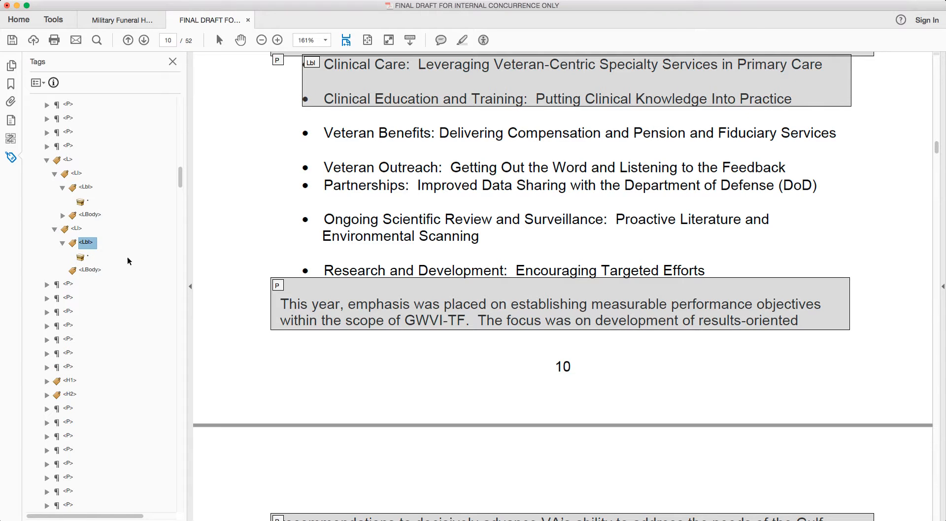
Tag the text "Clinical Education and Training: Putting Clinical Knowledge Into Practice" as the second list item's <LBody> content, and collapse that item's <Lbl> and <LBody>
{"action": "left_click", "coordinate": [96, 272]}
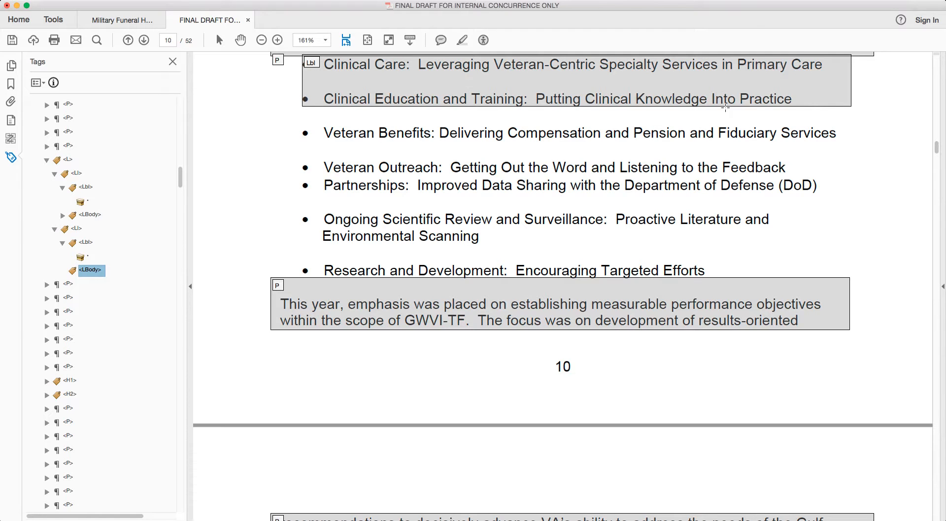
{"action": "left_click_drag", "start_coordinate": [802, 115], "coordinate": [320, 80]}
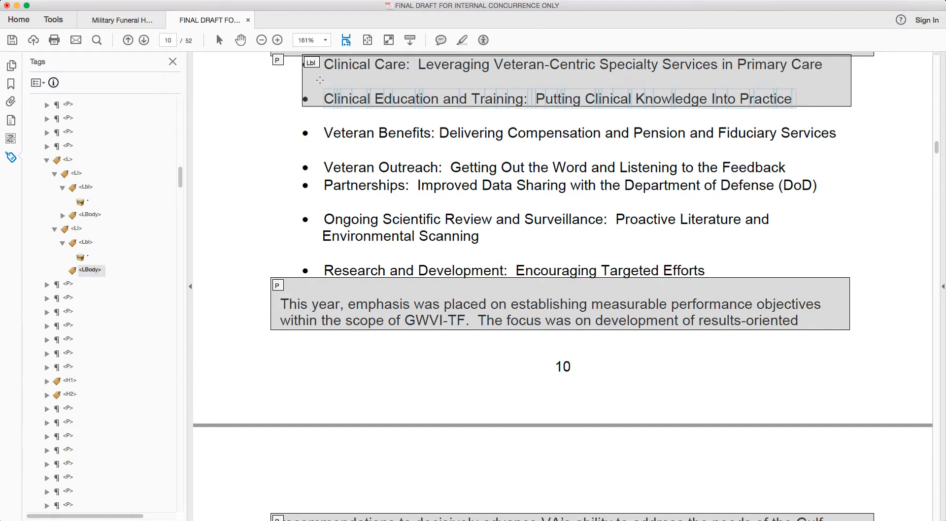
{"action": "left_click", "coordinate": [100, 273]}
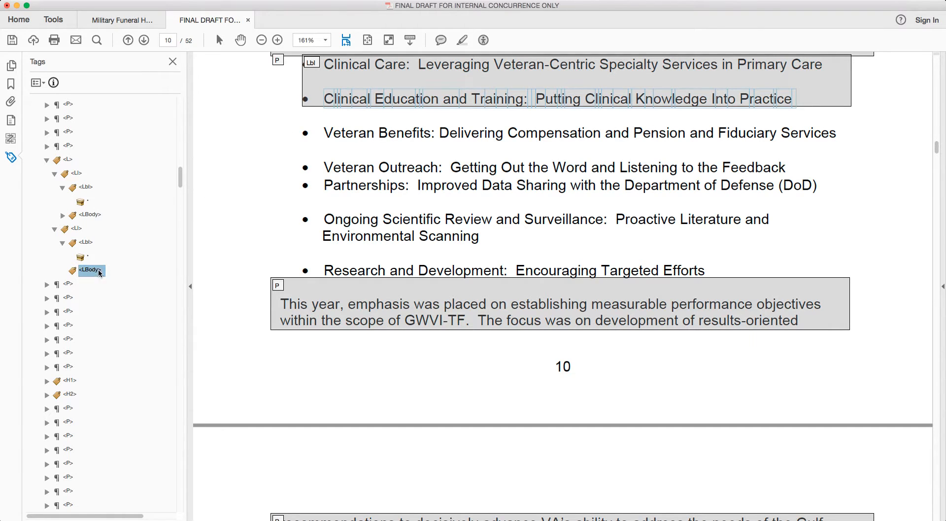
{"action": "left_click", "coordinate": [139, 325]}
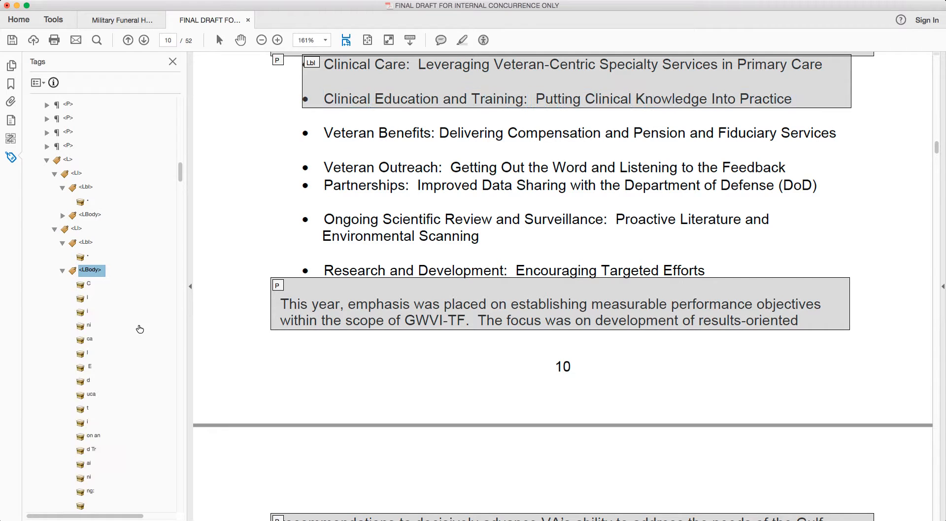
{"action": "left_click", "coordinate": [62, 271]}
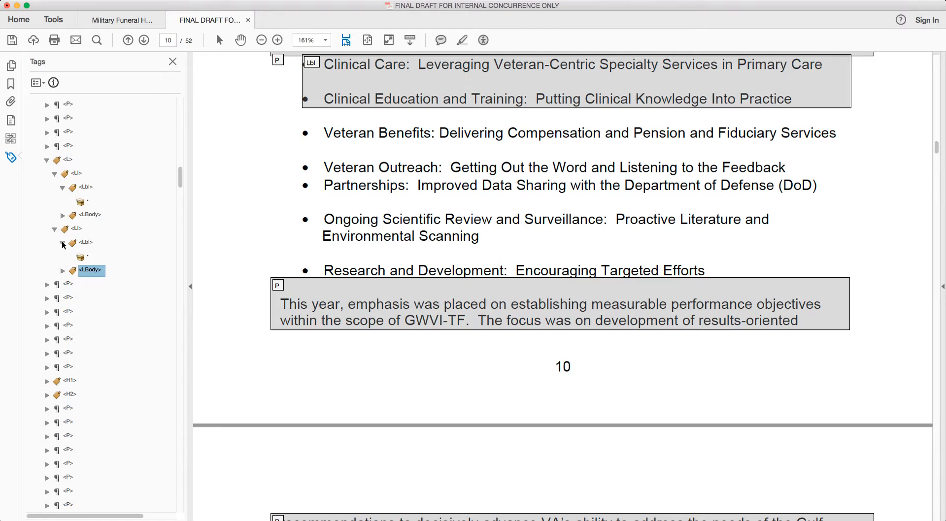
{"action": "left_click", "coordinate": [63, 243]}
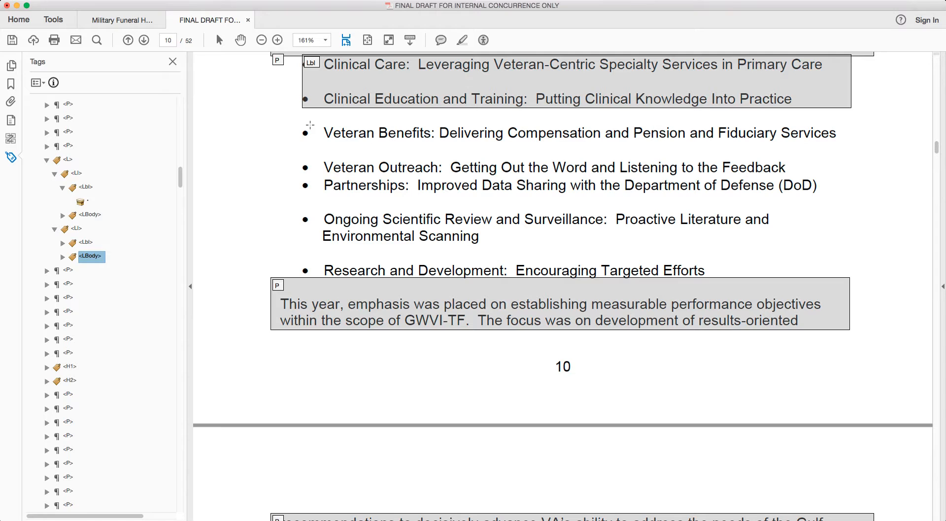
{"action": "key", "text": "Up"}
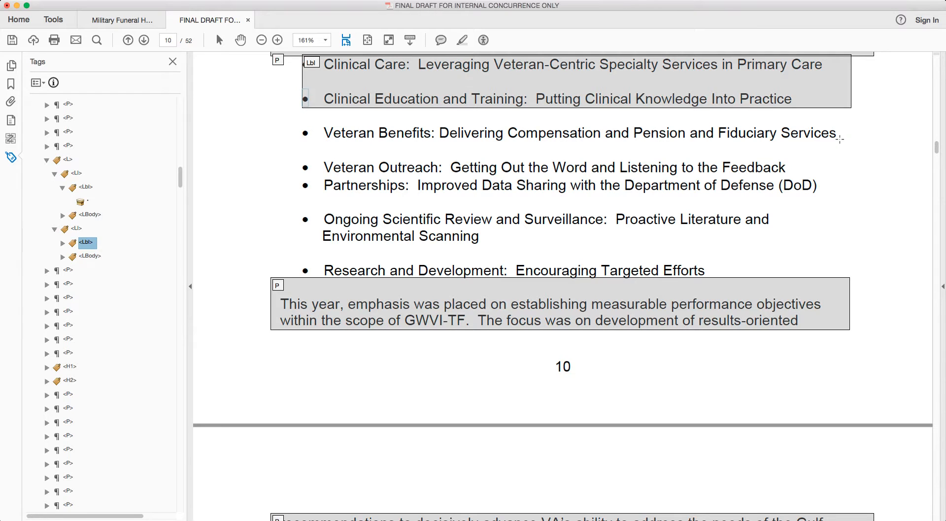
{"action": "left_click", "coordinate": [96, 258]}
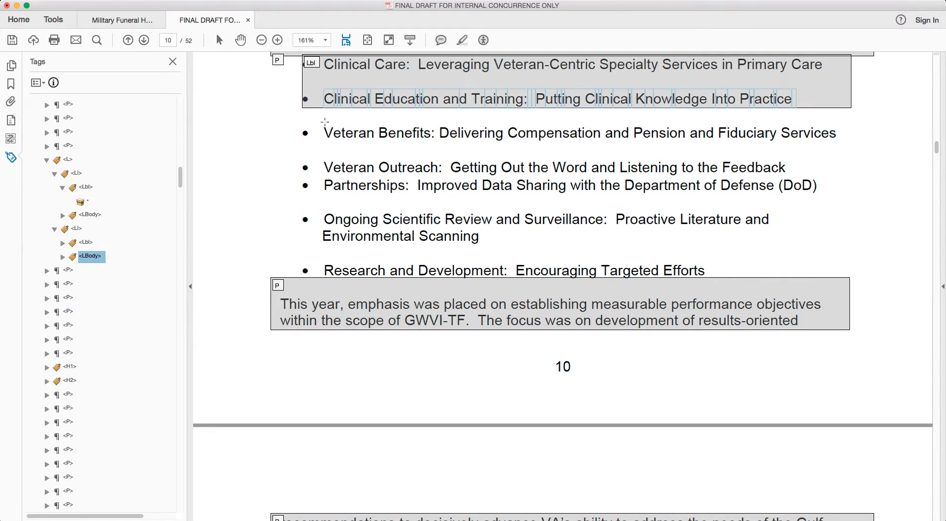
{"action": "left_click_drag", "start_coordinate": [320, 122], "coordinate": [875, 152]}
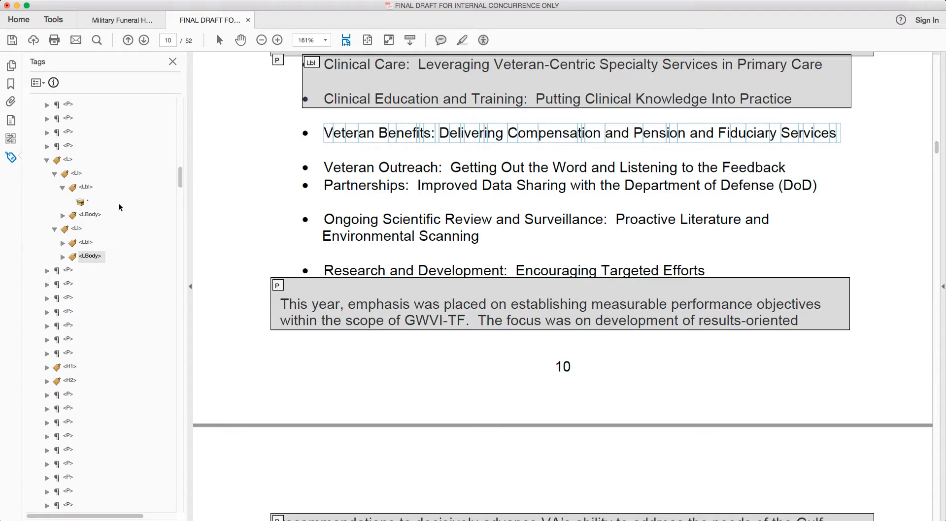
{"action": "left_click", "coordinate": [92, 258]}
{"action": "left_click", "coordinate": [382, 222]}
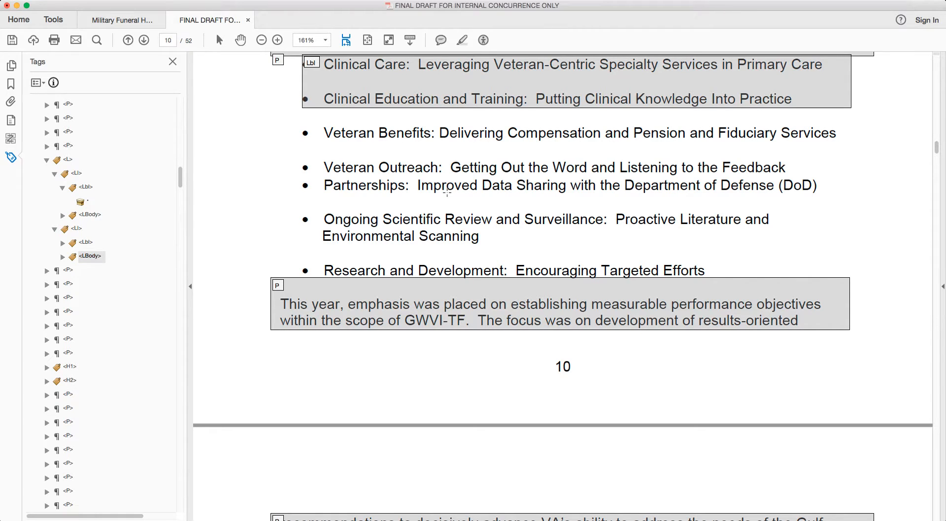
Collapse the first list item's <Lbl> tag in the tag tree
{"action": "left_click", "coordinate": [62, 188]}
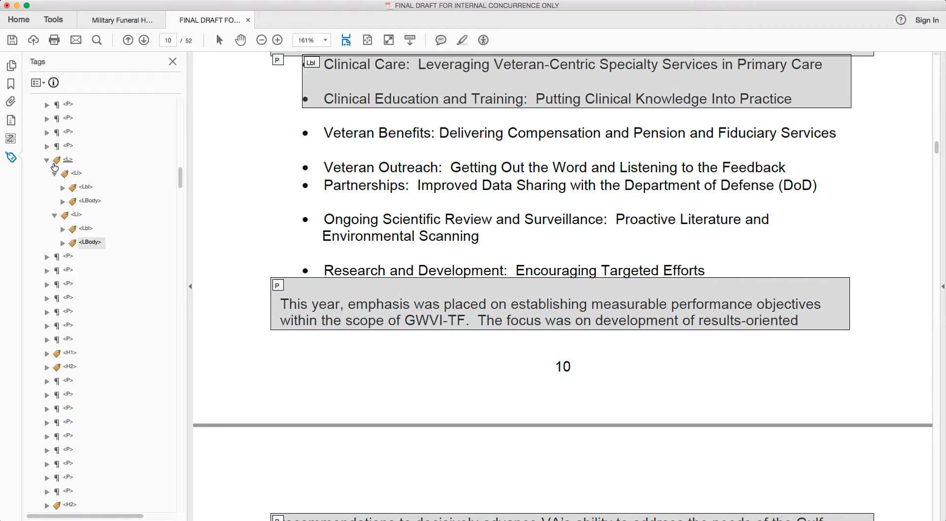